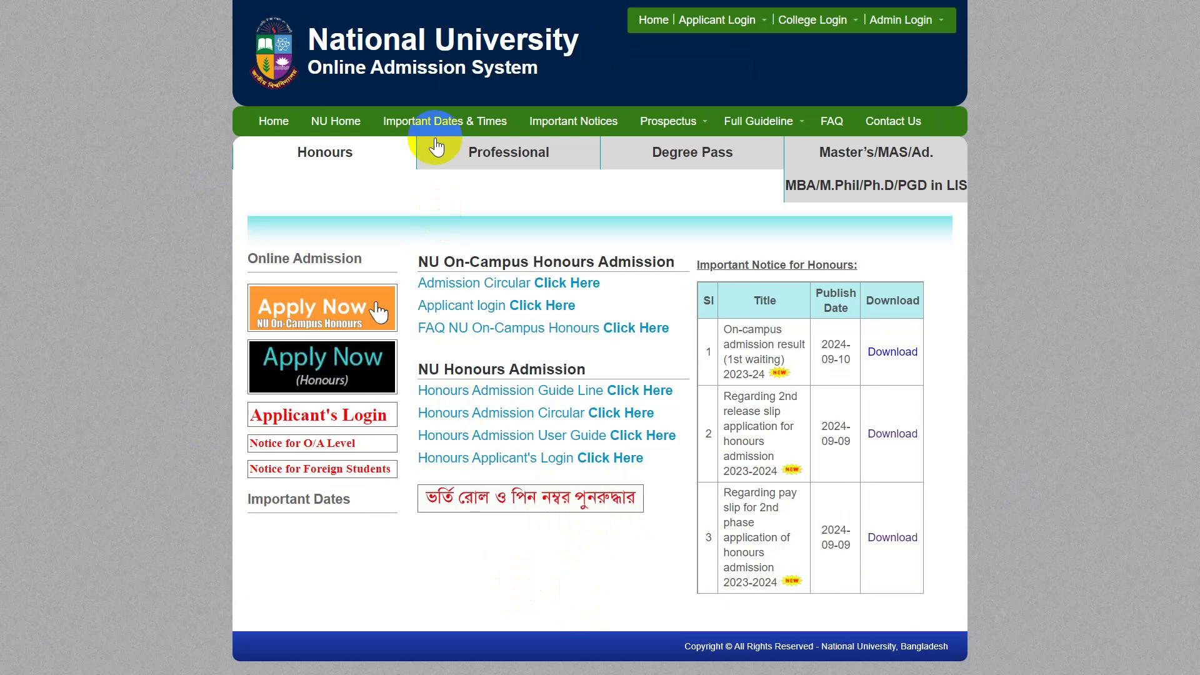
- Open the Honours applicant's login page and fill in the application roll number and PIN
click(438, 116)
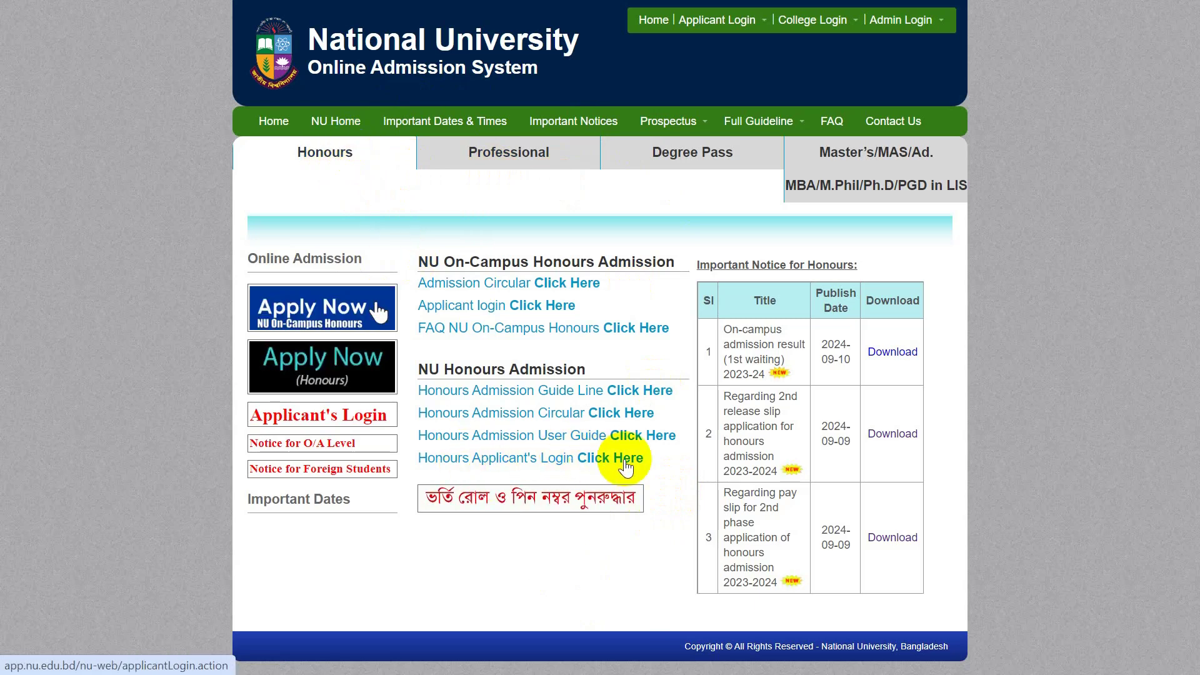
click(514, 460)
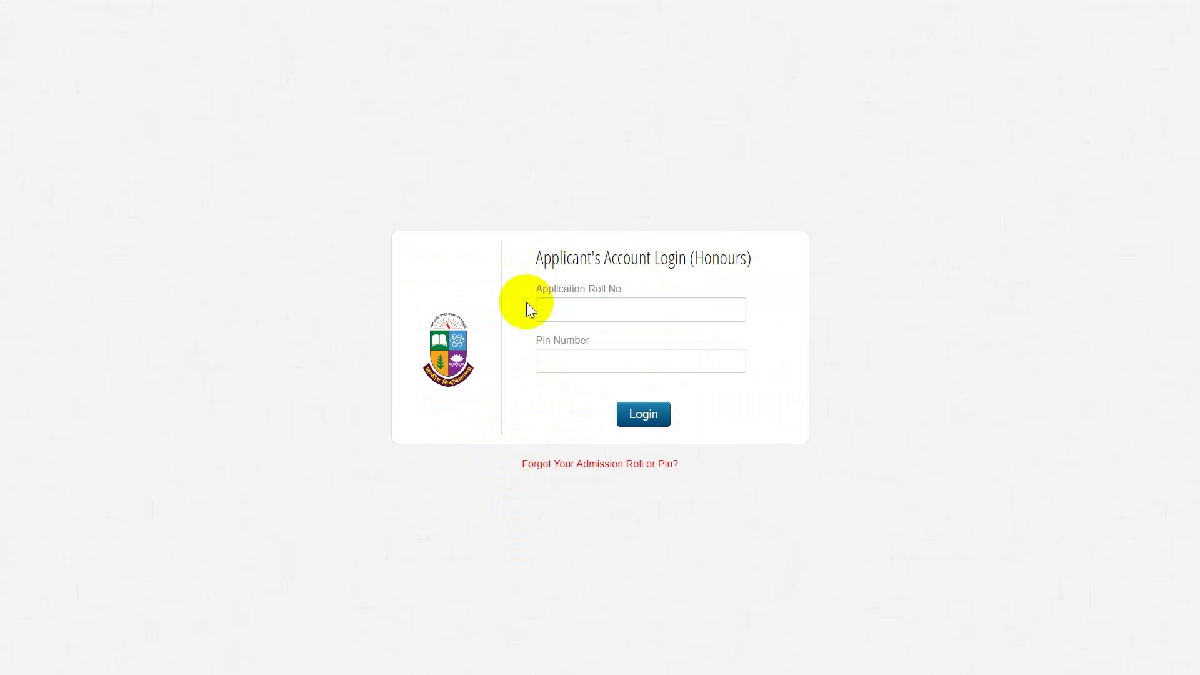
click(552, 304)
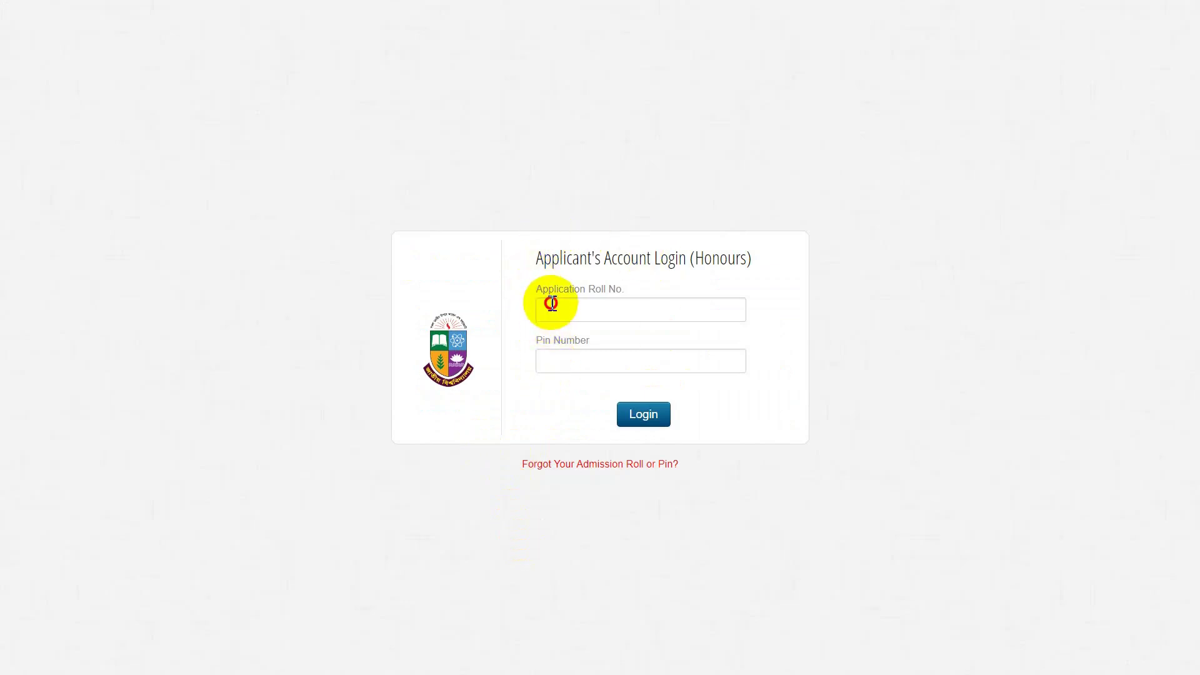
click(716, 350)
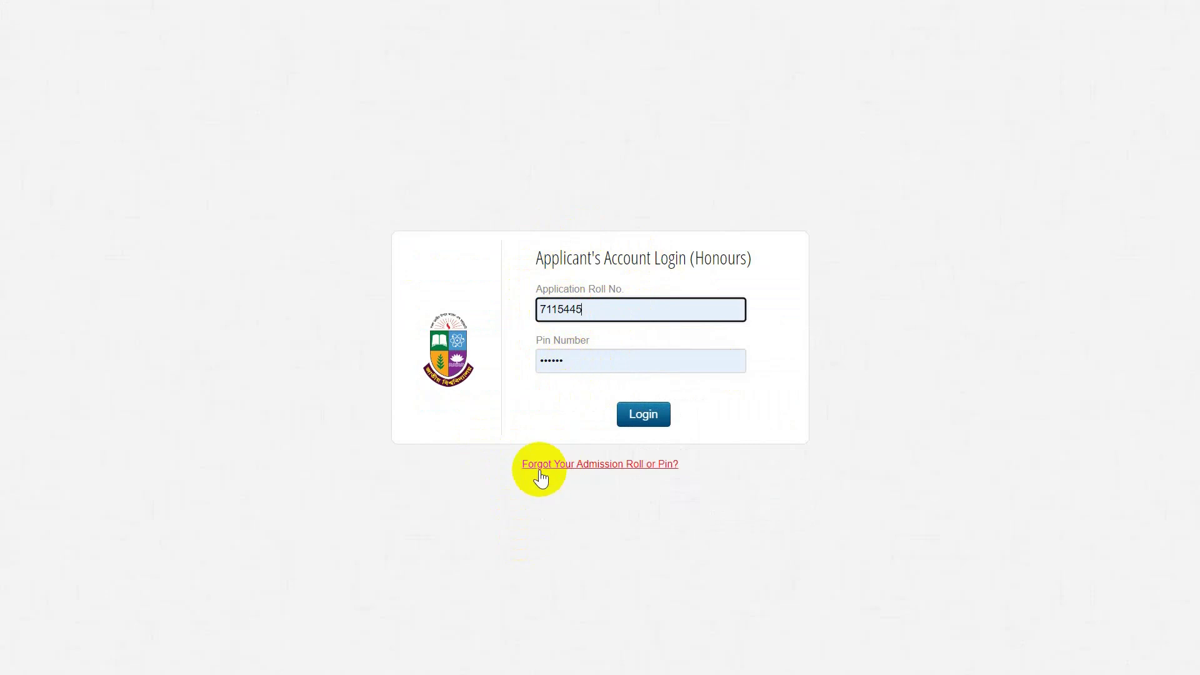
- Look over the Admission Roll/Pin Retrieval form with Honours as the applied program, and return to the login screen
click(590, 463)
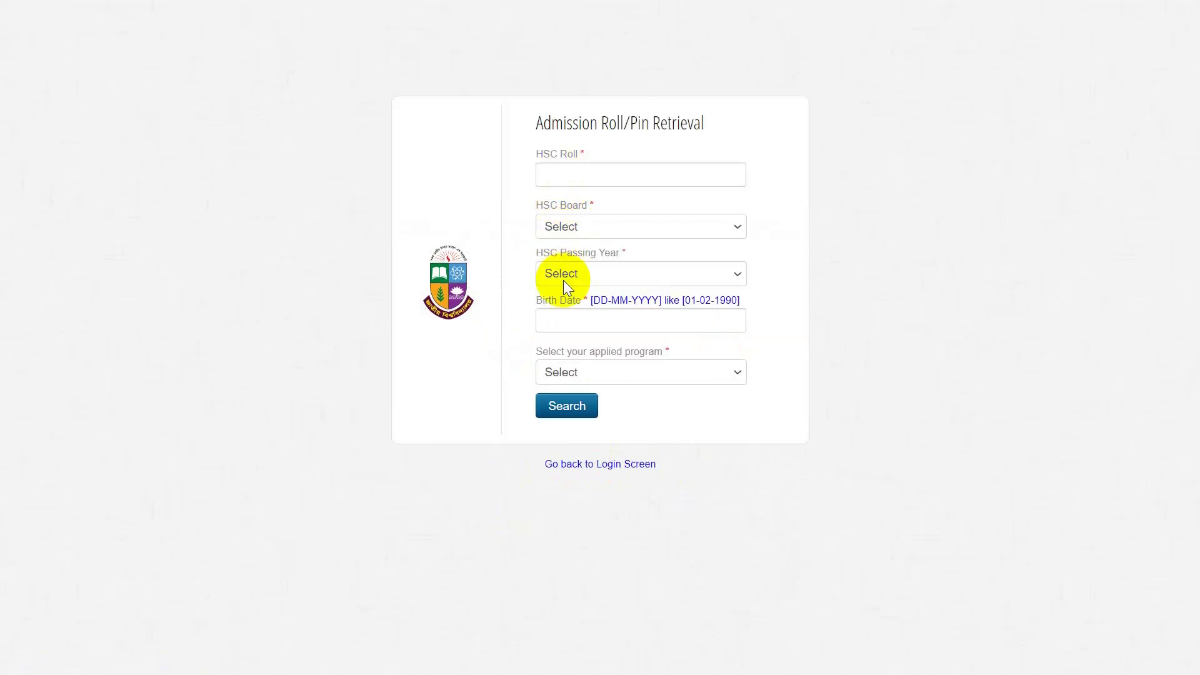
click(657, 279)
click(467, 375)
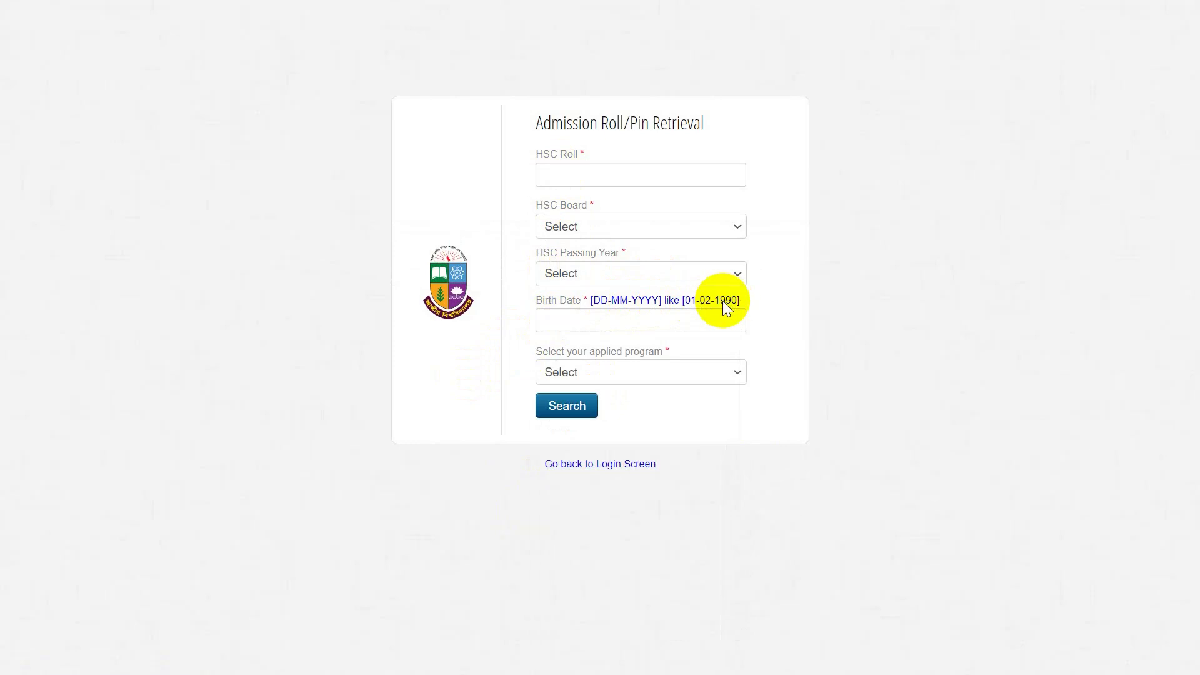
click(544, 378)
click(569, 439)
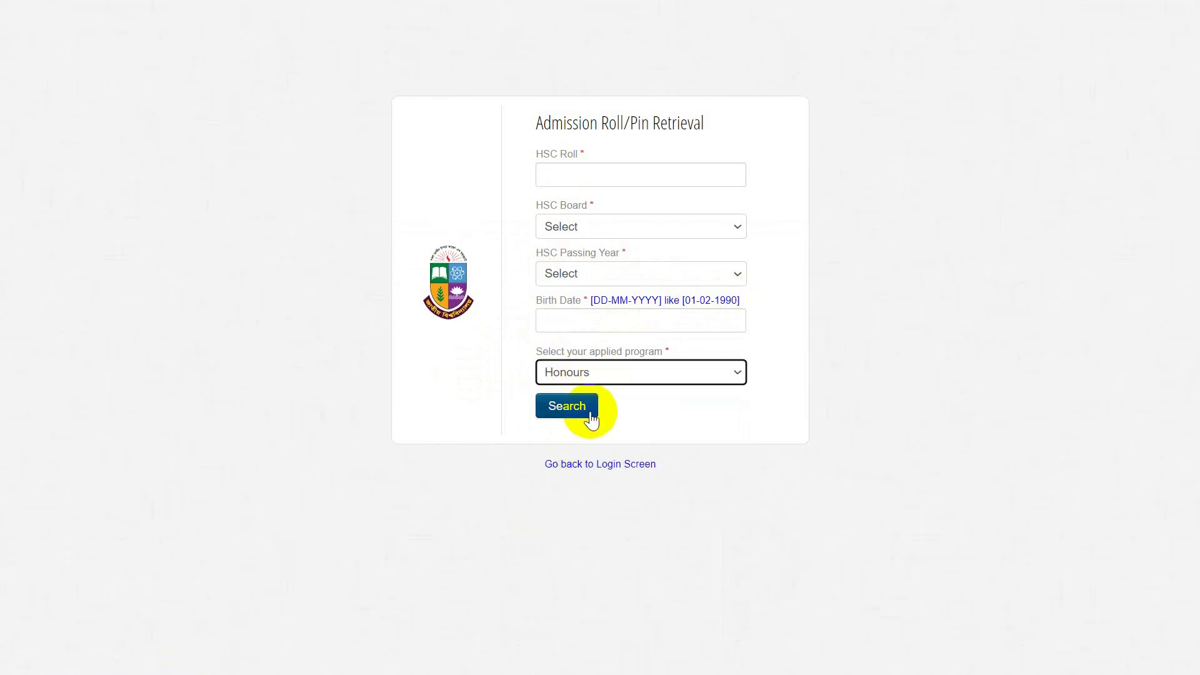
click(580, 466)
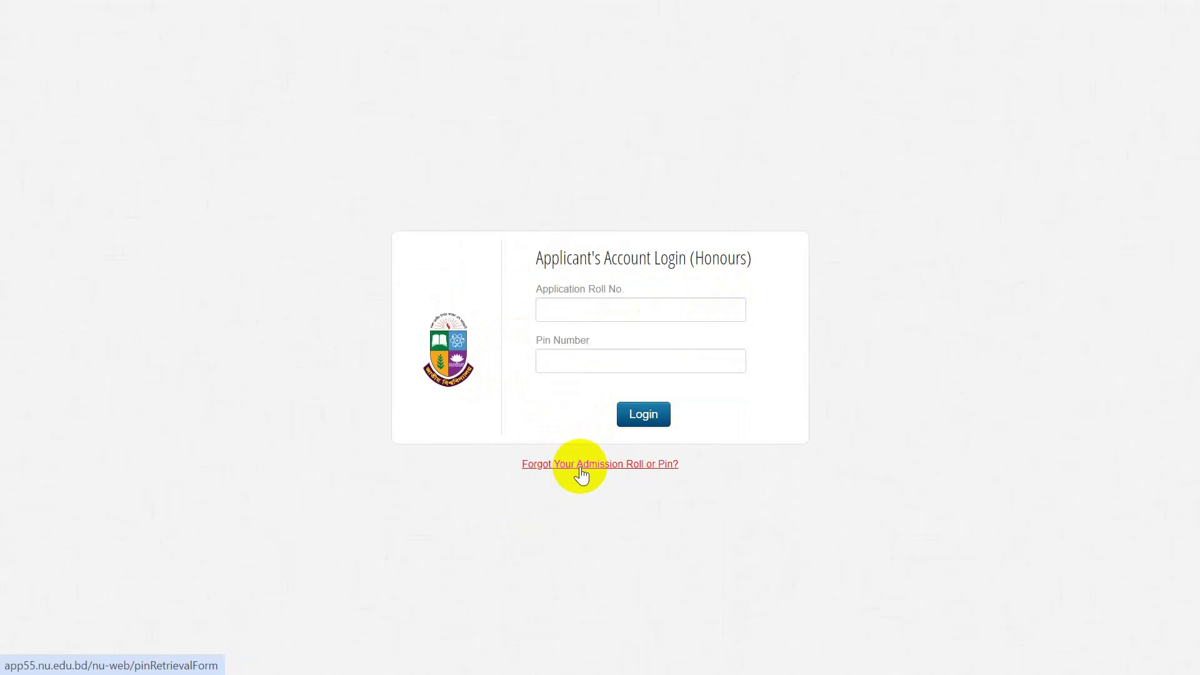
- Log in with the application roll number and PIN, and open the 2nd Release Slip application
click(611, 310)
click(695, 370)
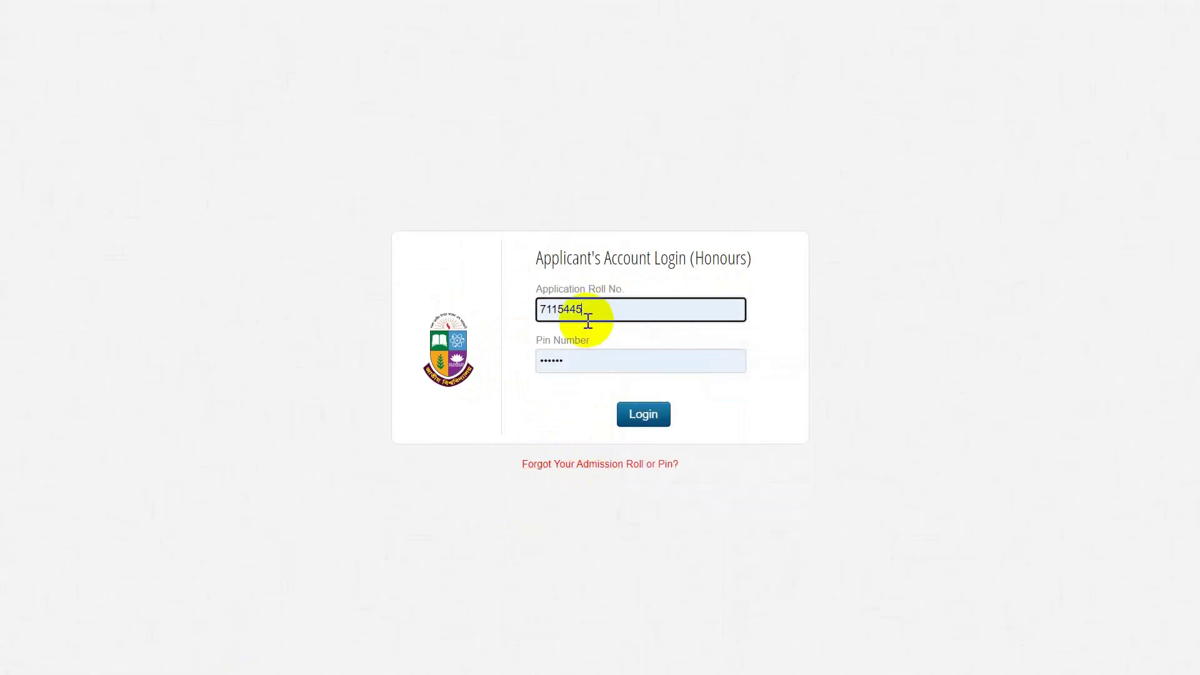
click(628, 414)
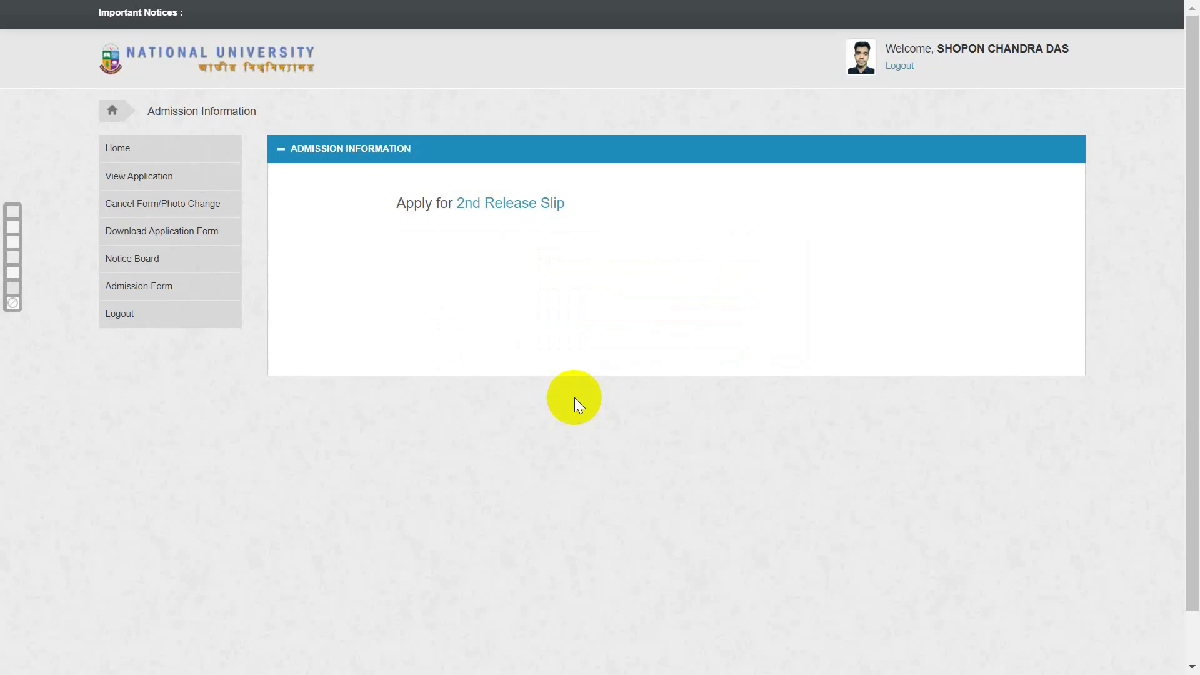
scroll(572, 396, down, 1)
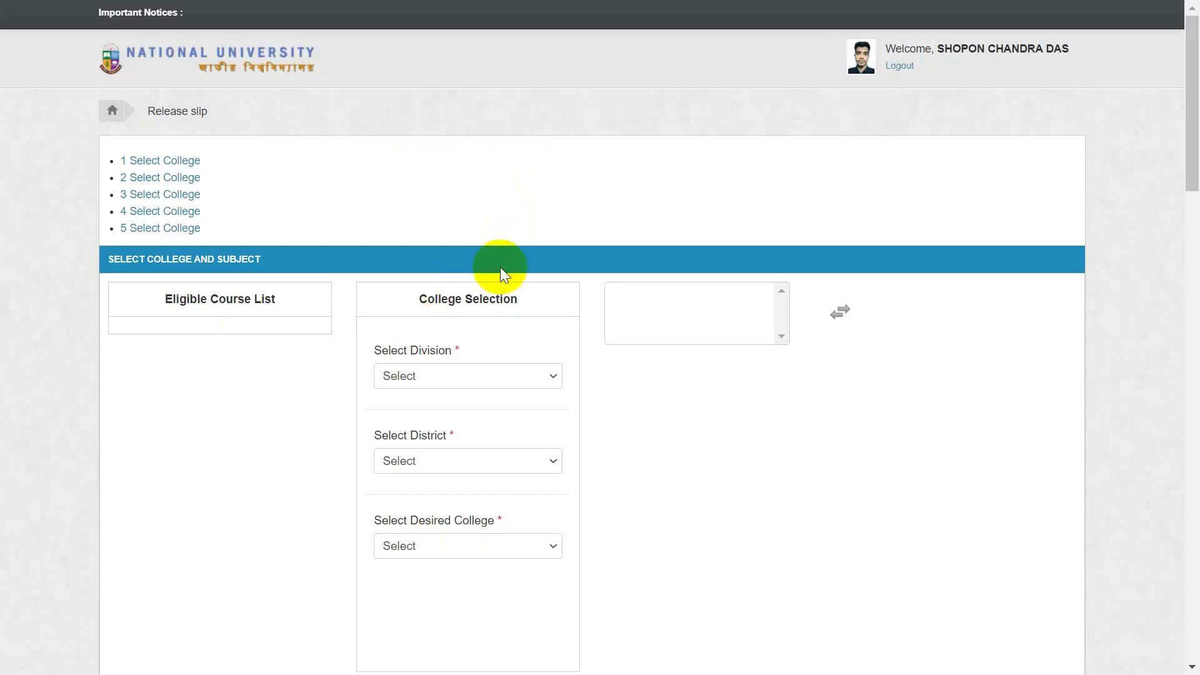
drag(1193, 114, 1194, 135)
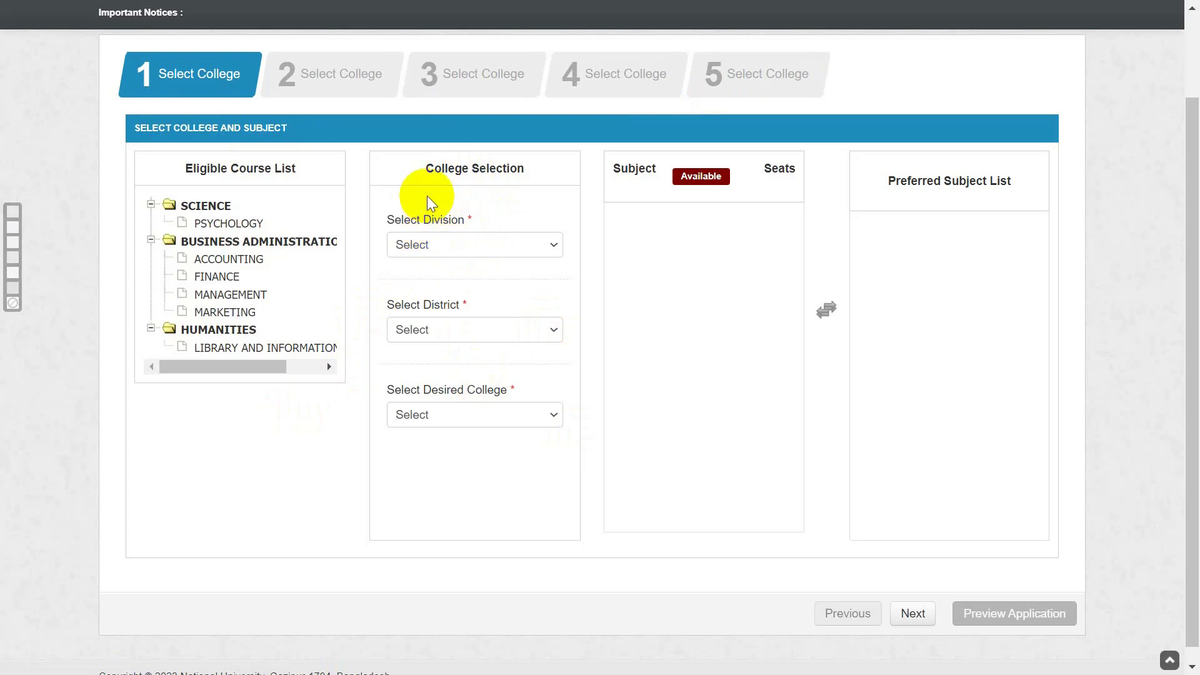
- Set the first college choice to Govt. Rajendra College in DHAKA division, Faridpur district
drag(434, 169, 526, 168)
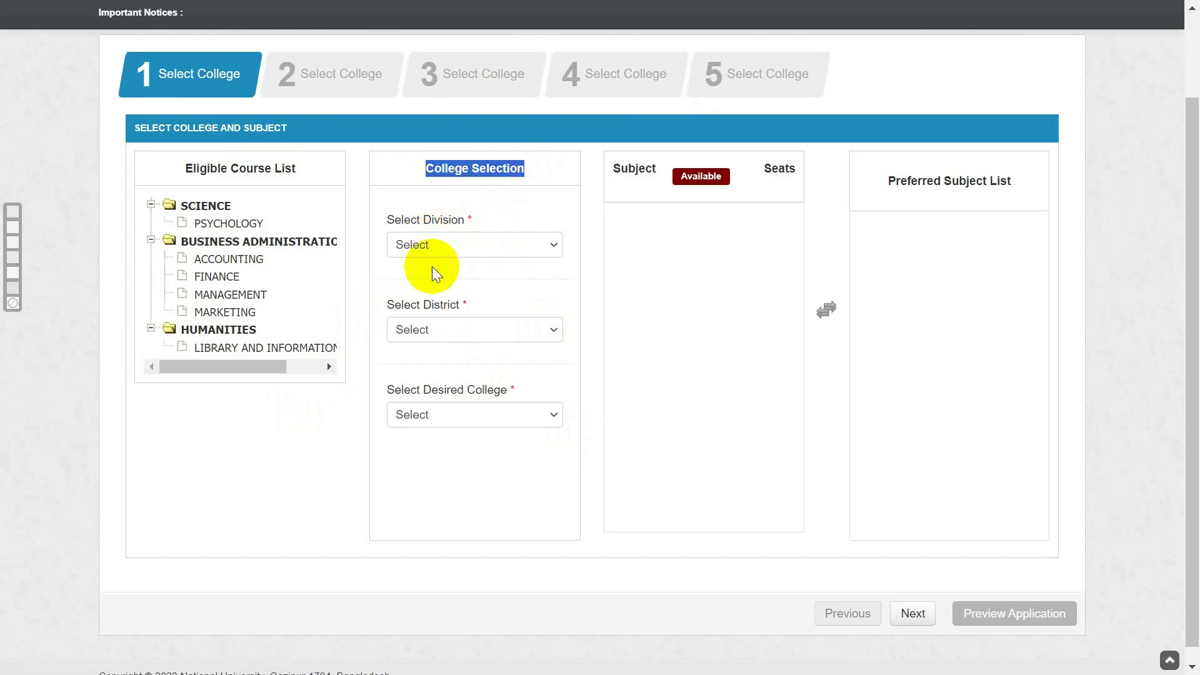
click(456, 245)
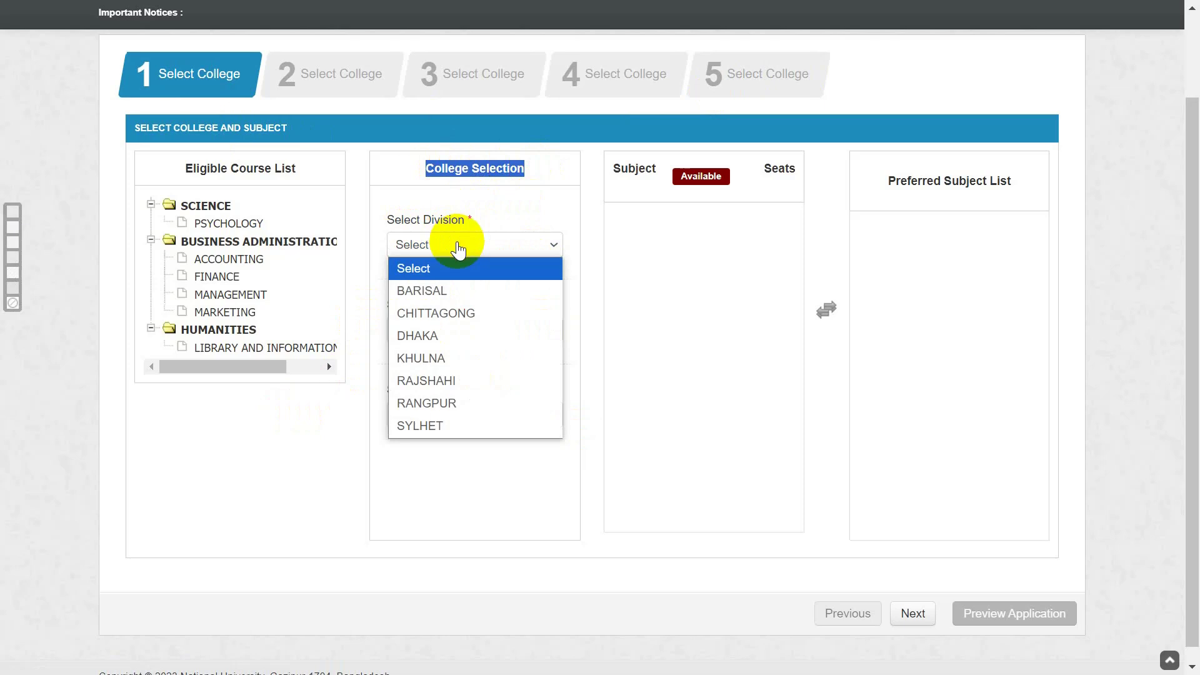
click(422, 337)
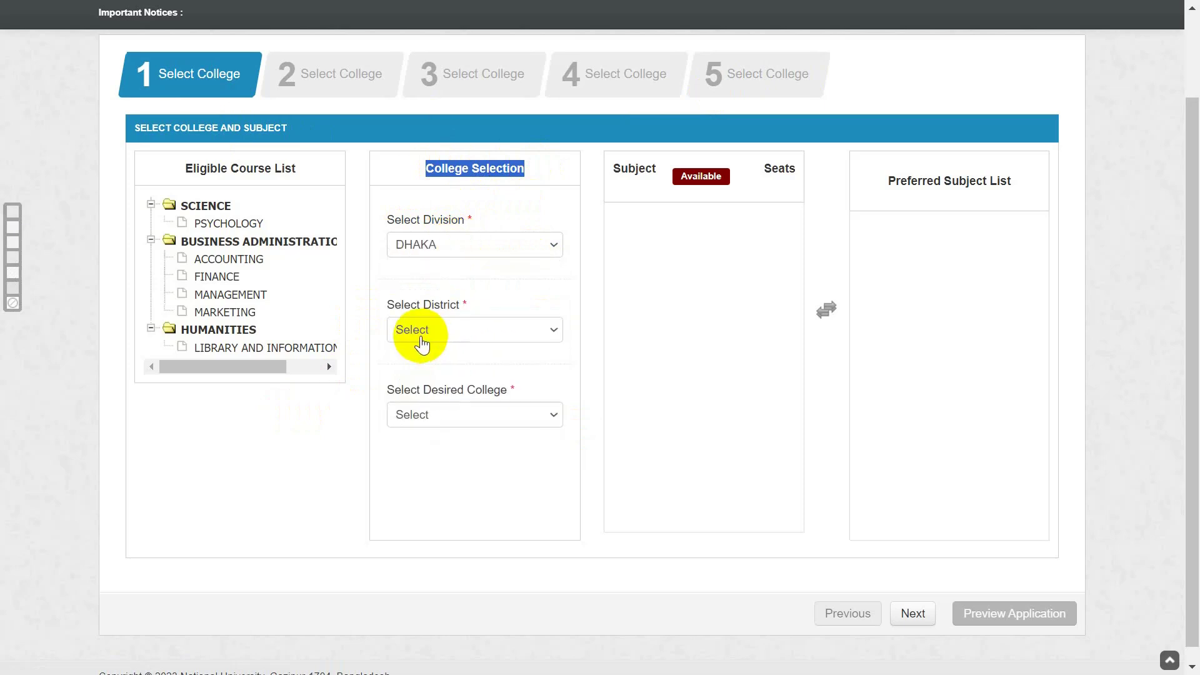
click(409, 330)
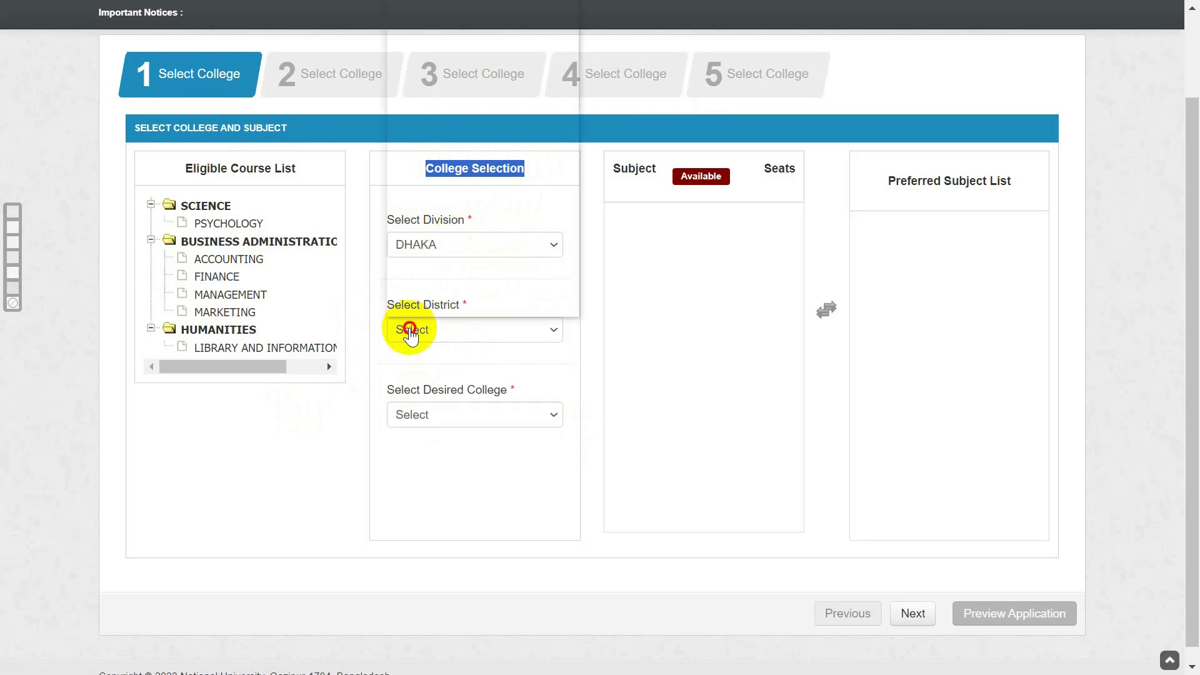
scroll(483, 186, down, 1)
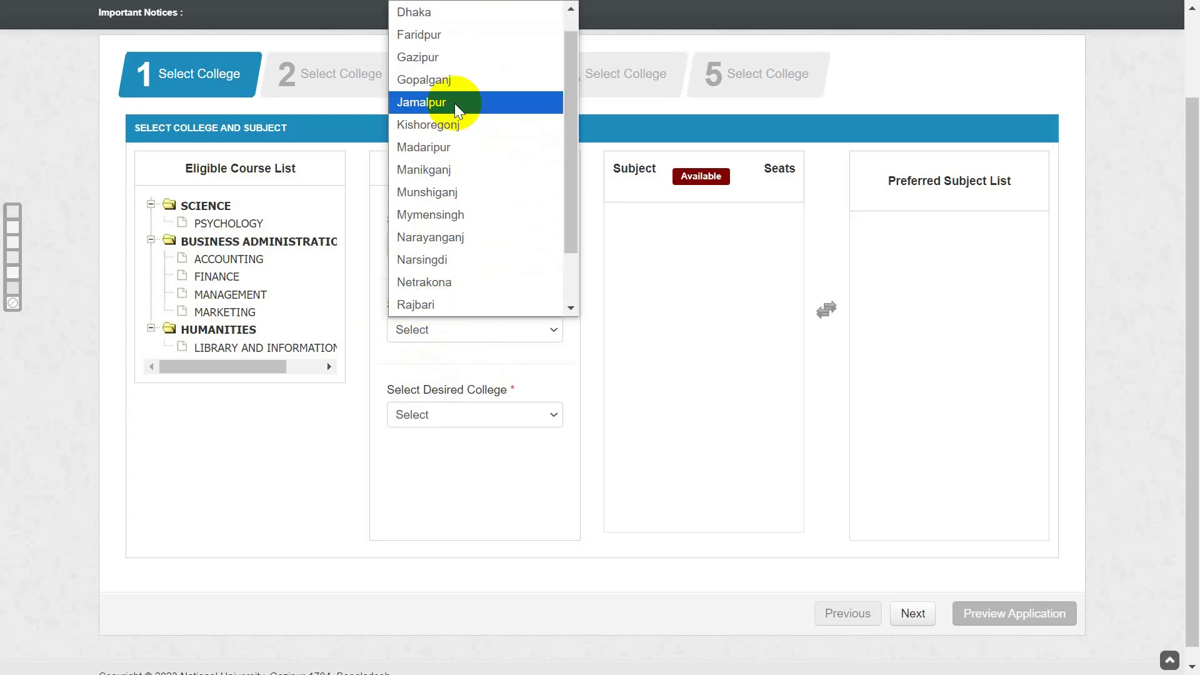
click(439, 35)
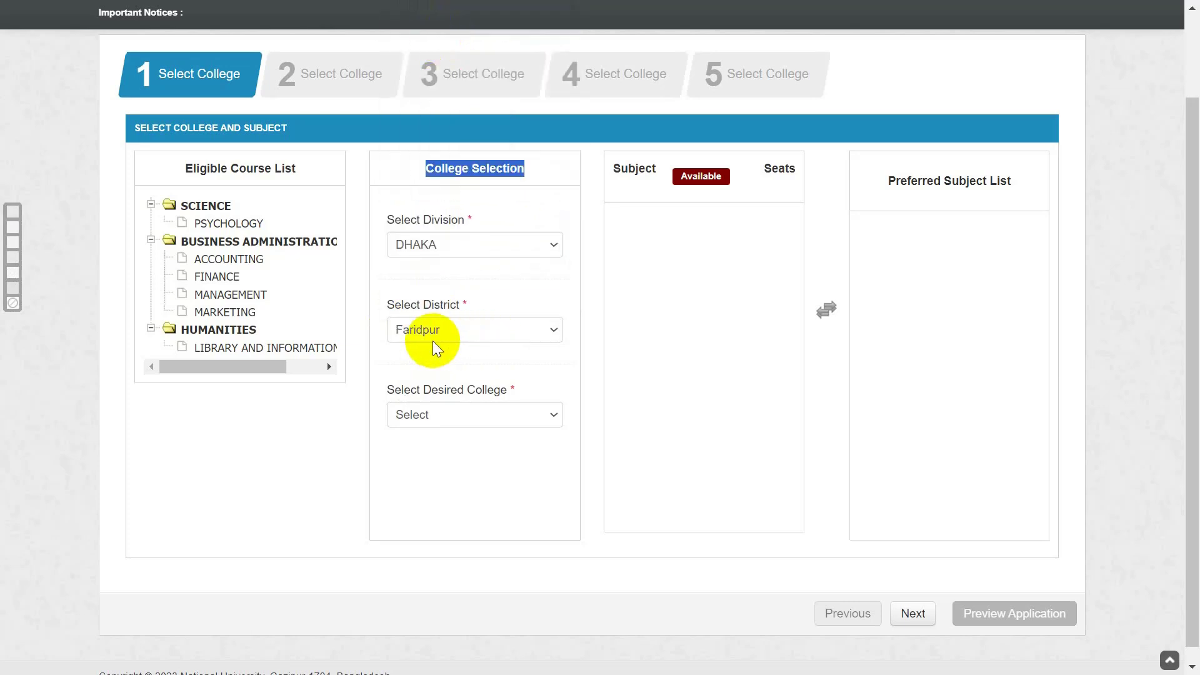
click(455, 417)
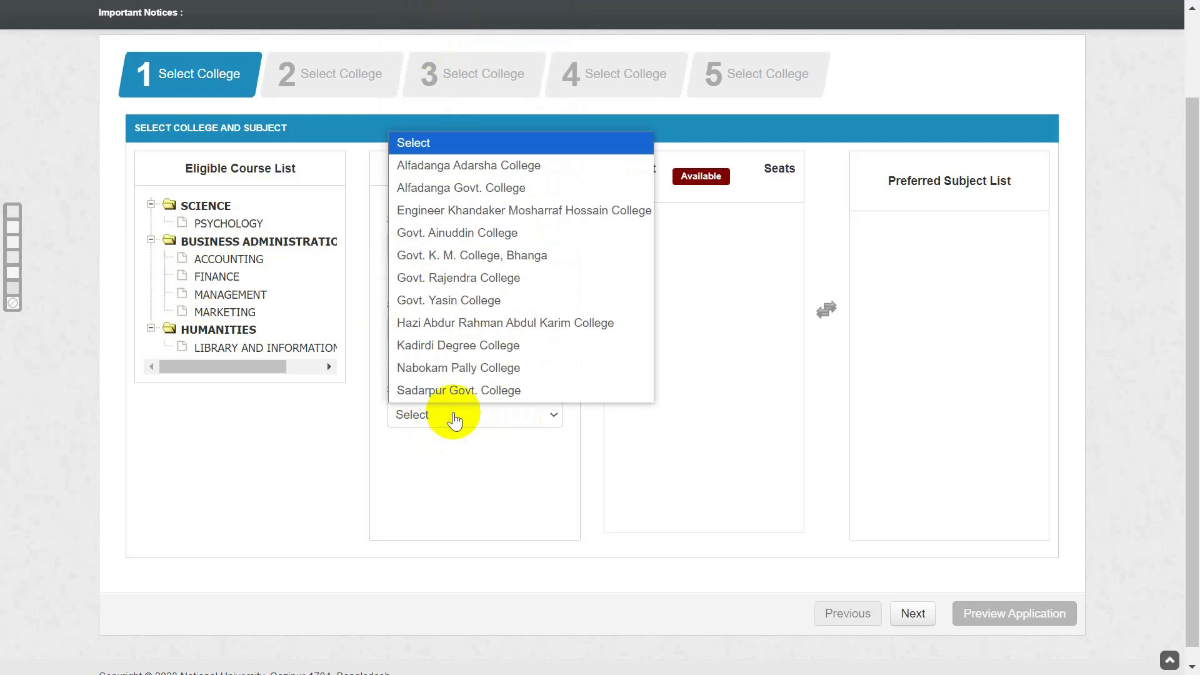
click(451, 283)
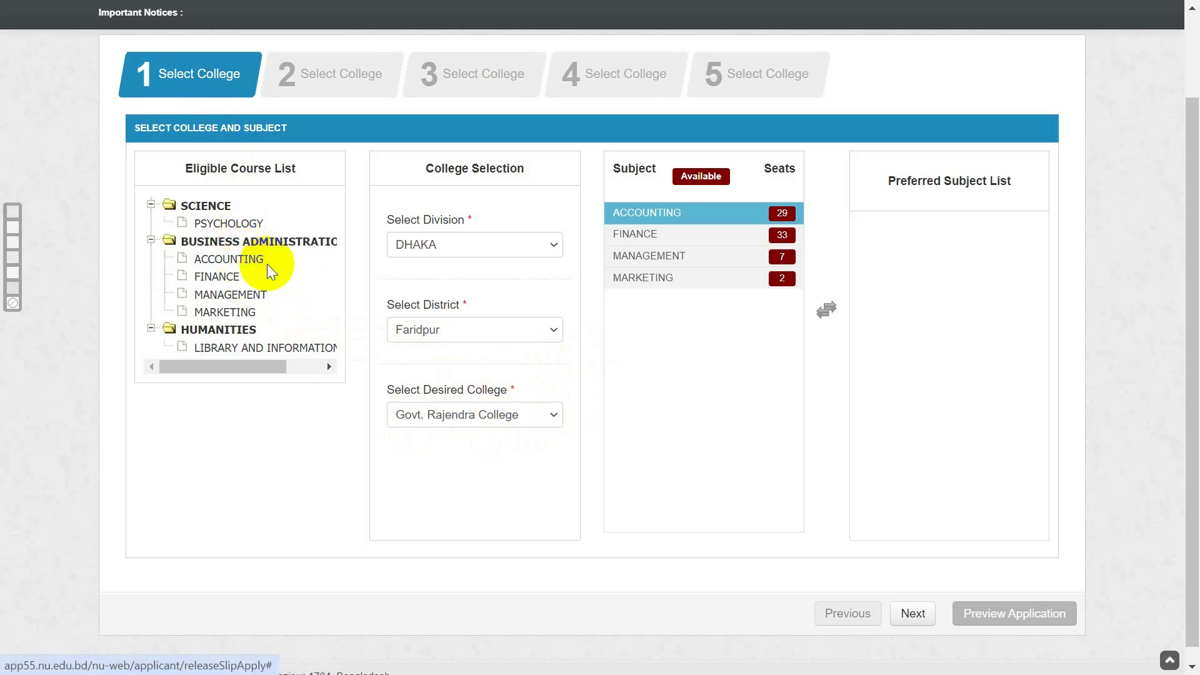
- Try adding Accounting and Finance to the preferred subject list, and remove them again
click(620, 258)
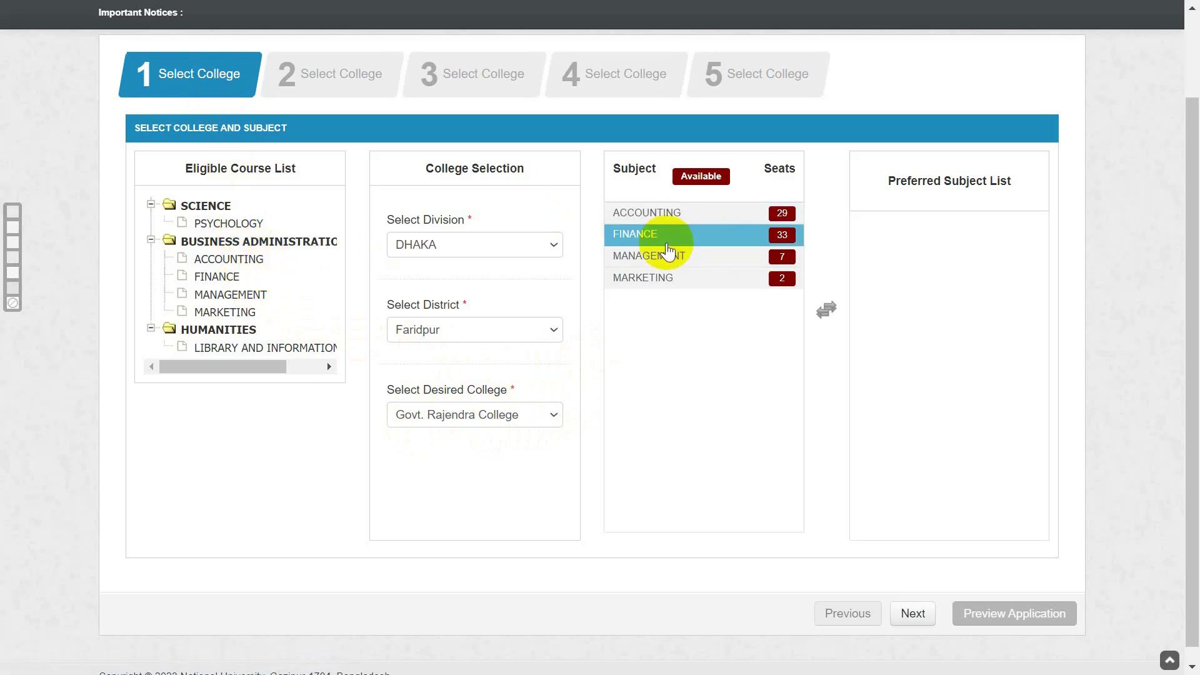
double_click(708, 218)
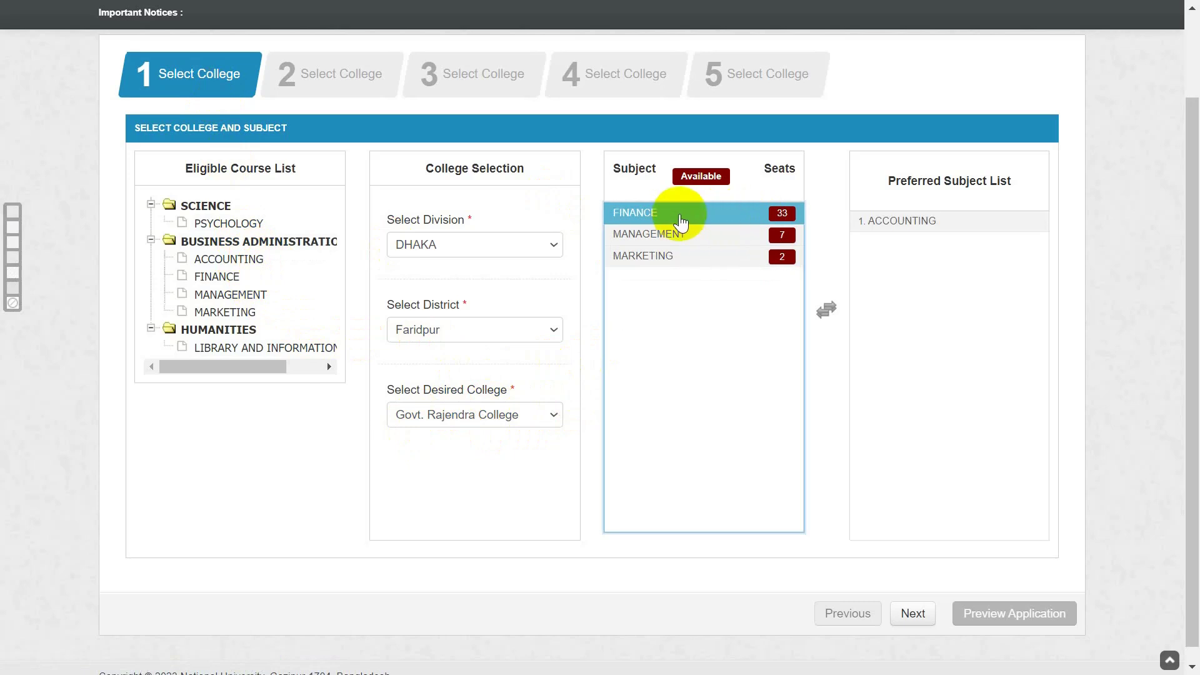
double_click(692, 218)
click(876, 242)
double_click(877, 243)
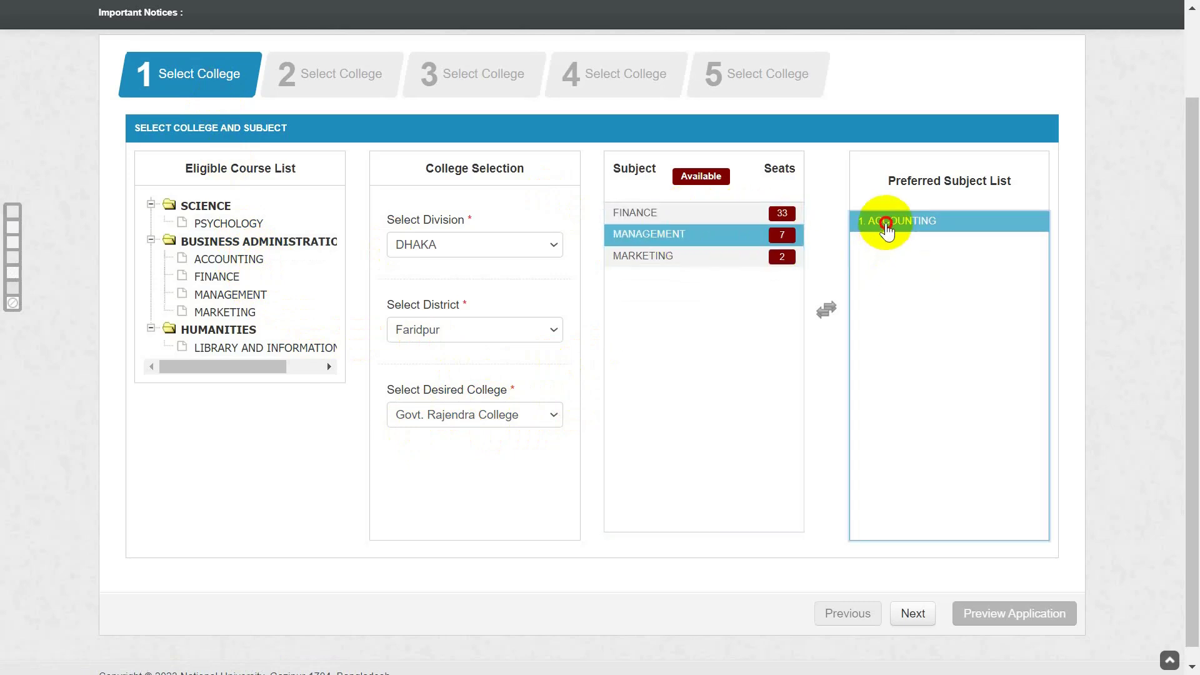
double_click(884, 223)
- Add Accounting, Finance, Management and Marketing to the preferred subjects in that order, and continue to the second college choice
click(784, 219)
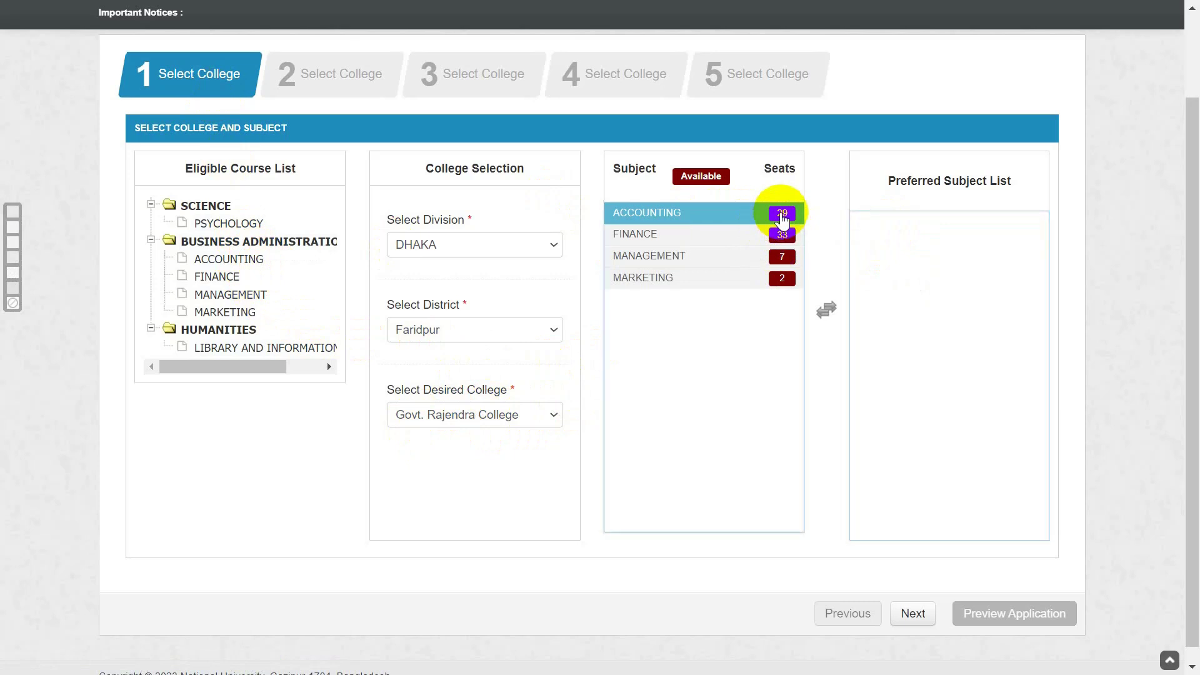
double_click(782, 219)
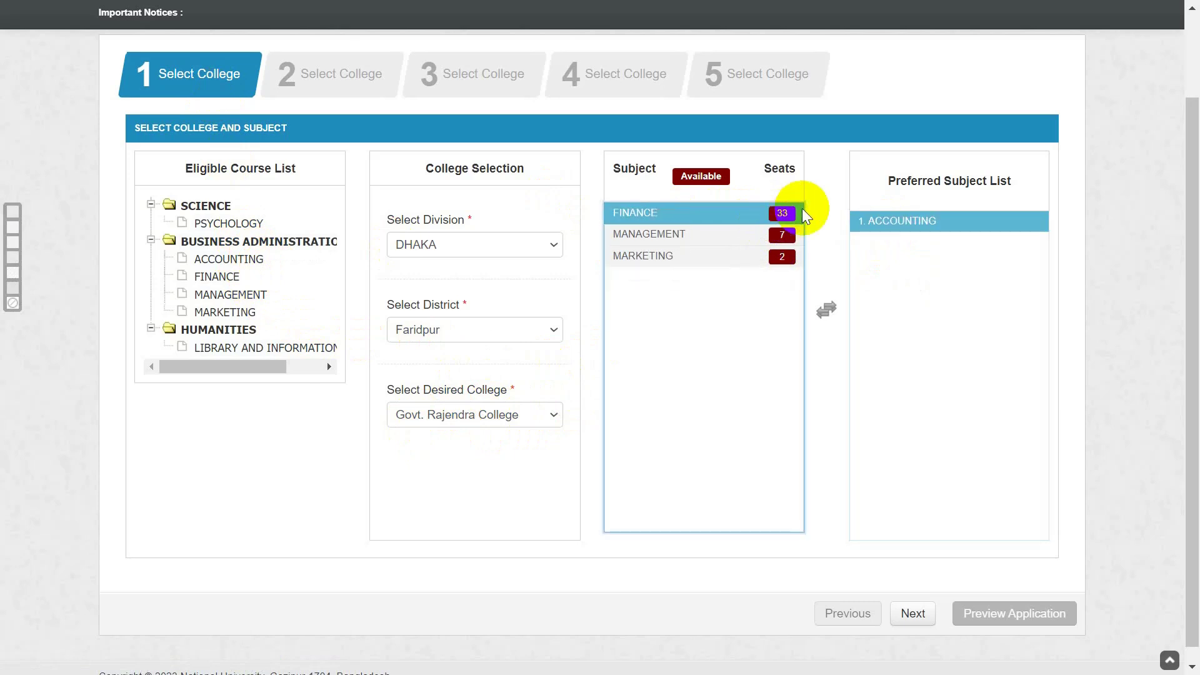
double_click(769, 219)
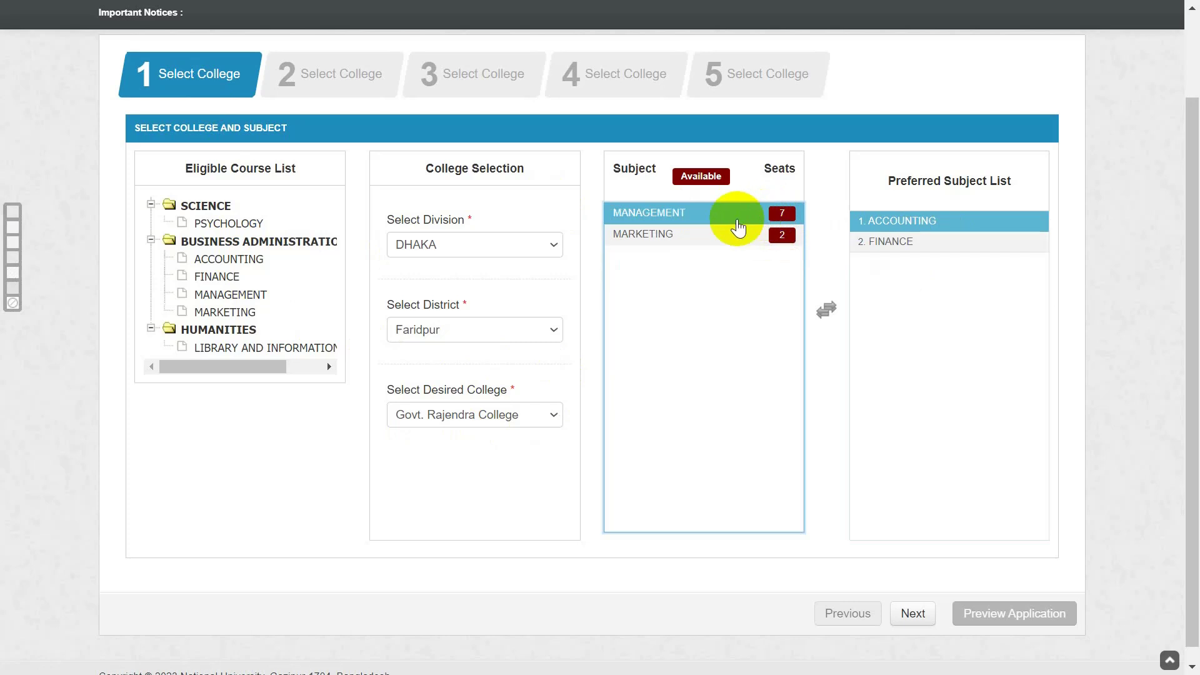
double_click(781, 219)
double_click(775, 222)
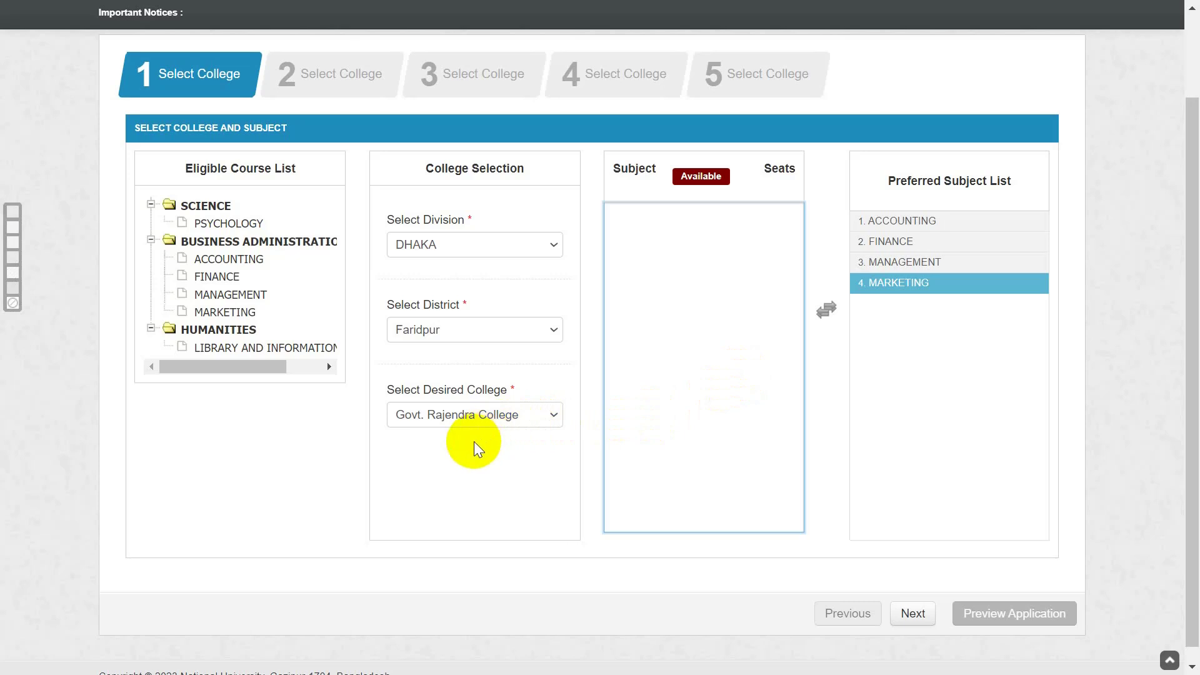
click(913, 614)
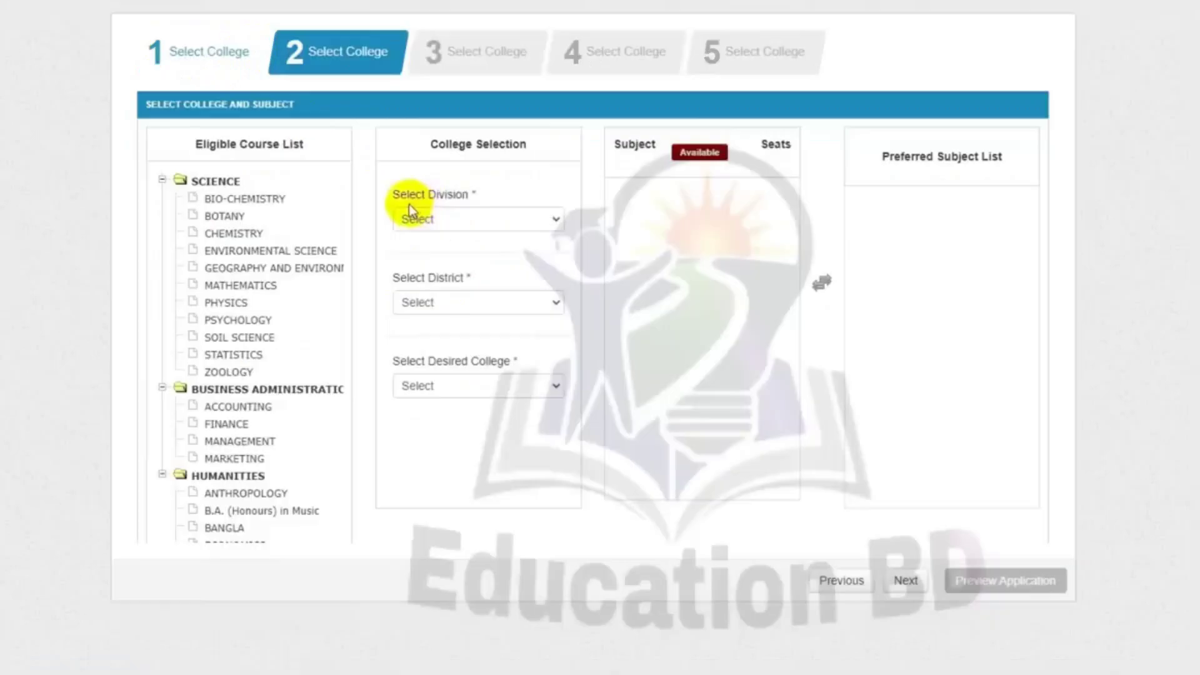
- Set the second college choice to DHAKA division and Rajbari district, and pick one of the district's colleges
click(499, 227)
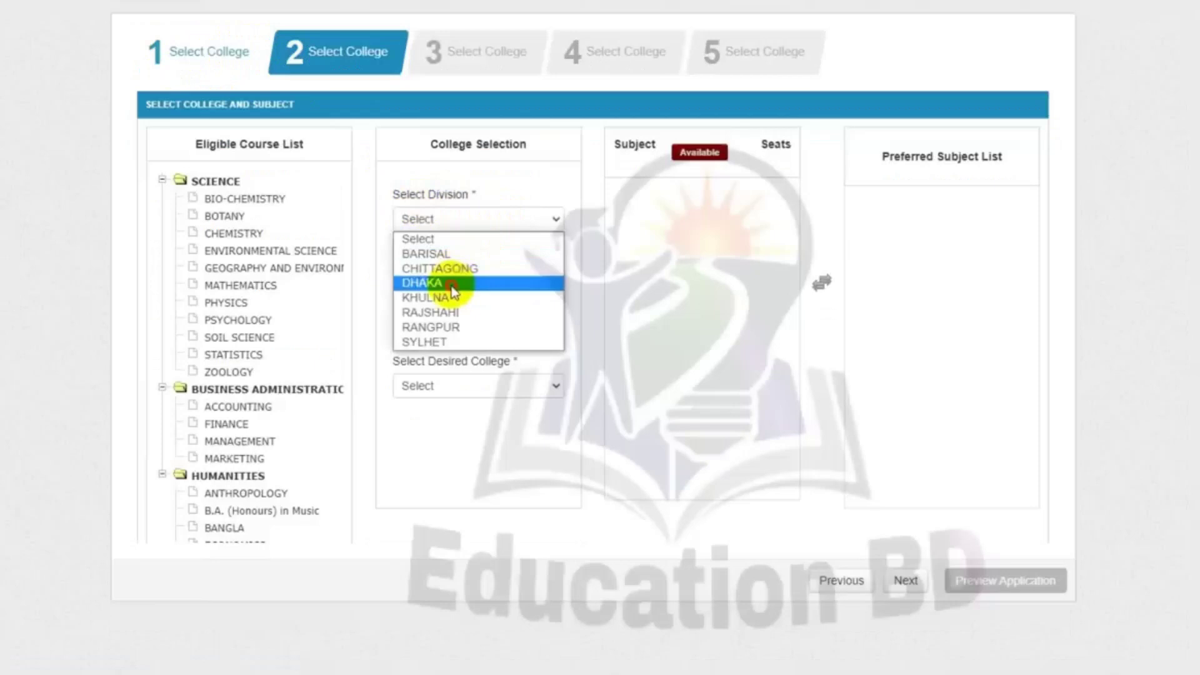
click(452, 282)
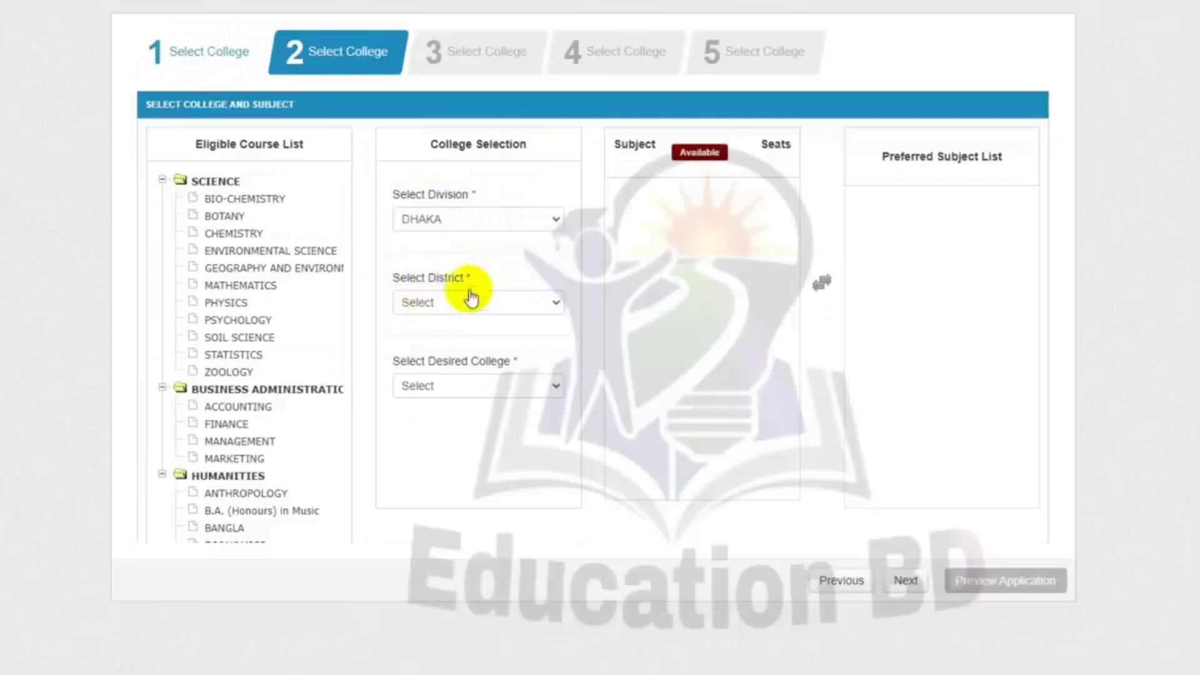
click(461, 304)
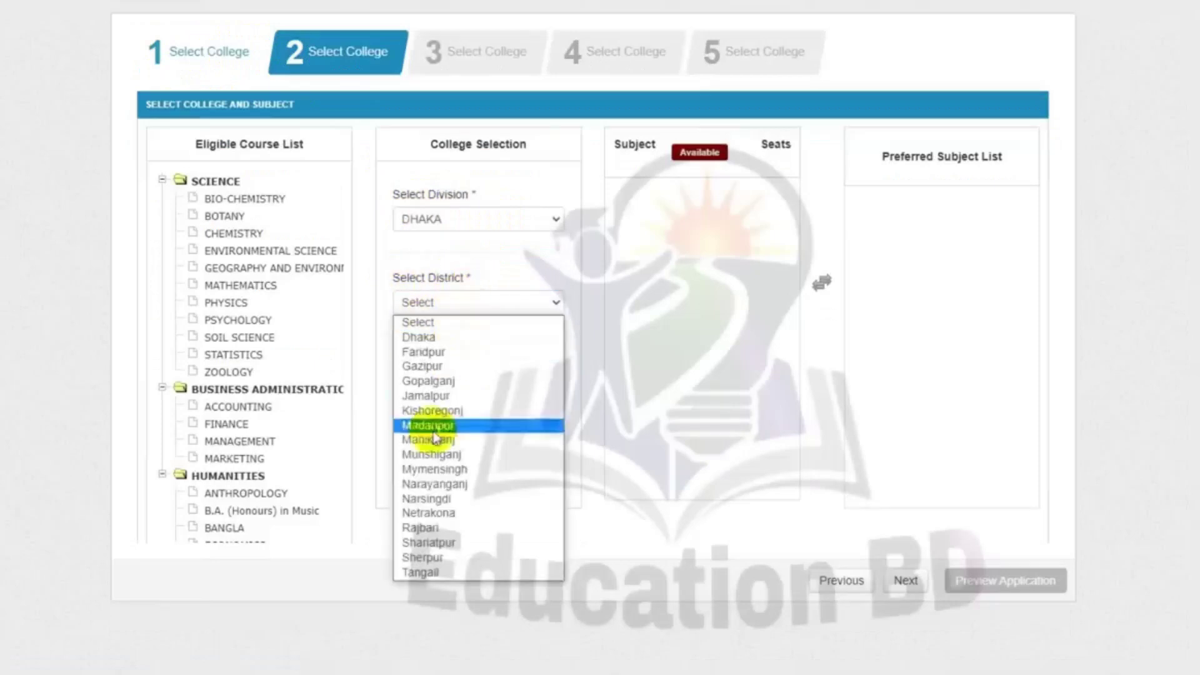
click(433, 528)
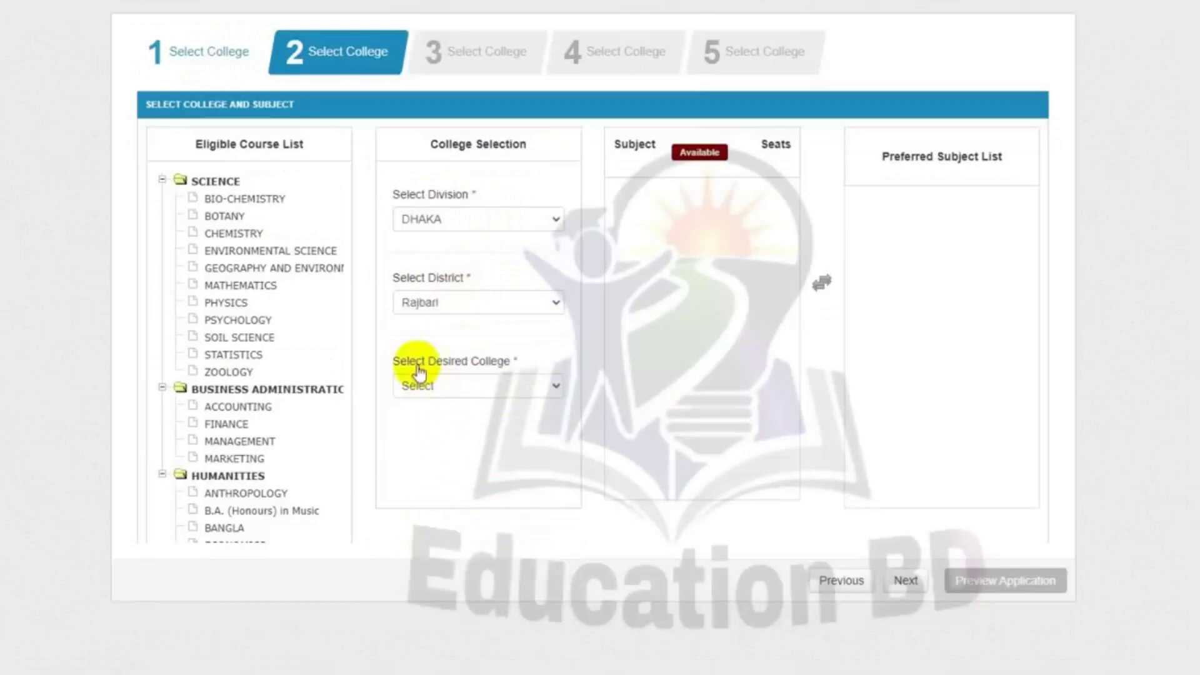
click(525, 388)
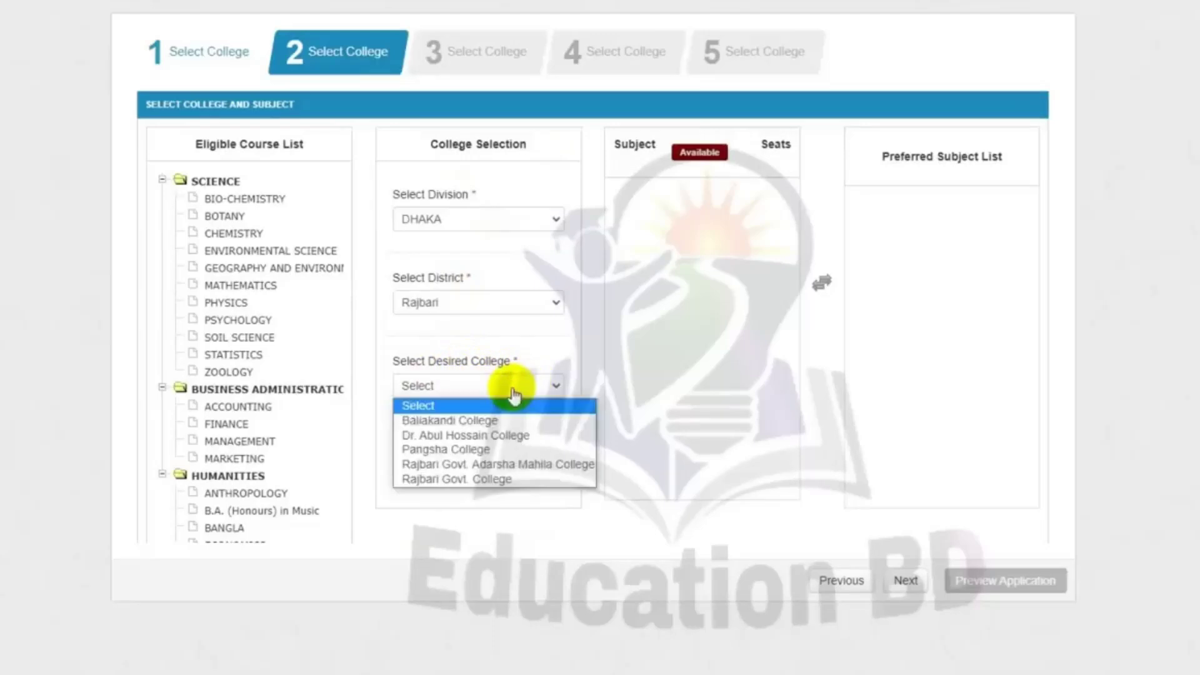
click(476, 470)
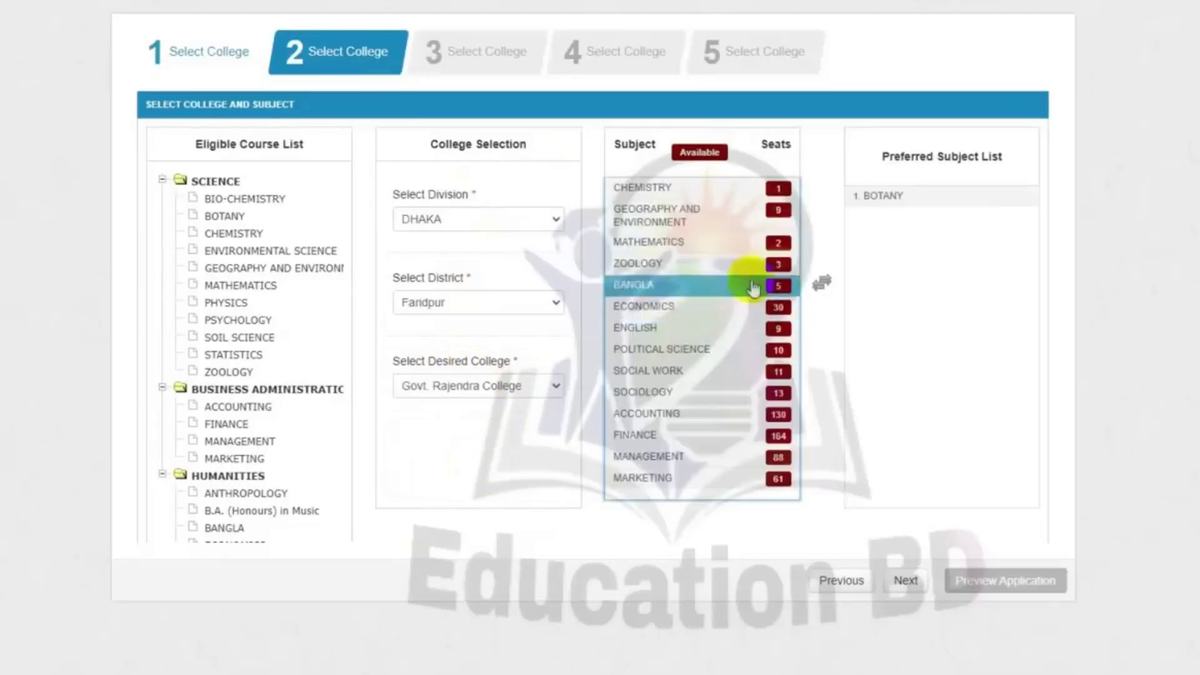
- Add Economics, Geography and Environment, Bangla and Zoology, in that order, after Botany in the second choice's preferred subject list
click(759, 307)
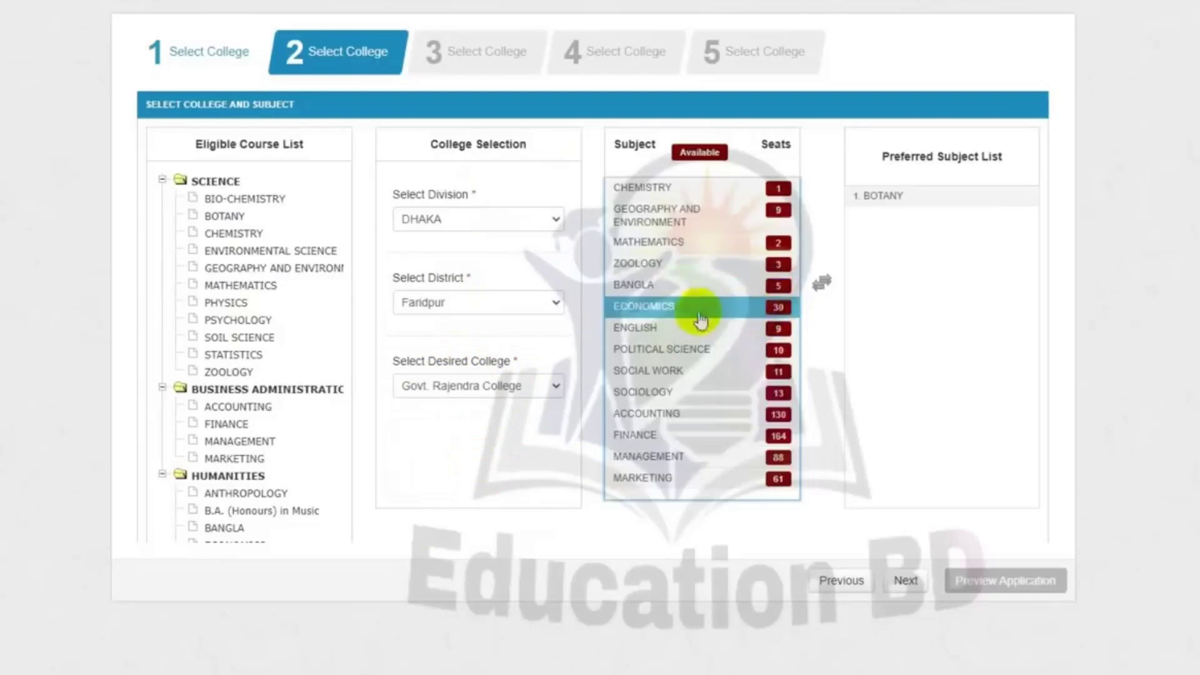
double_click(781, 313)
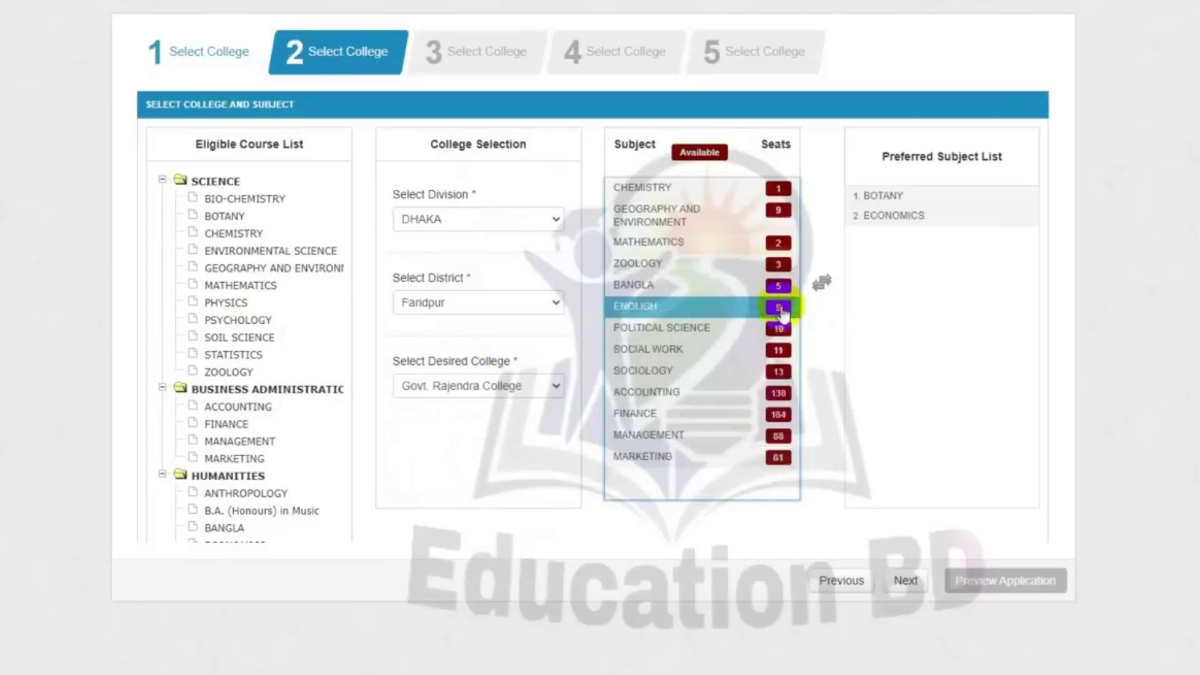
click(723, 347)
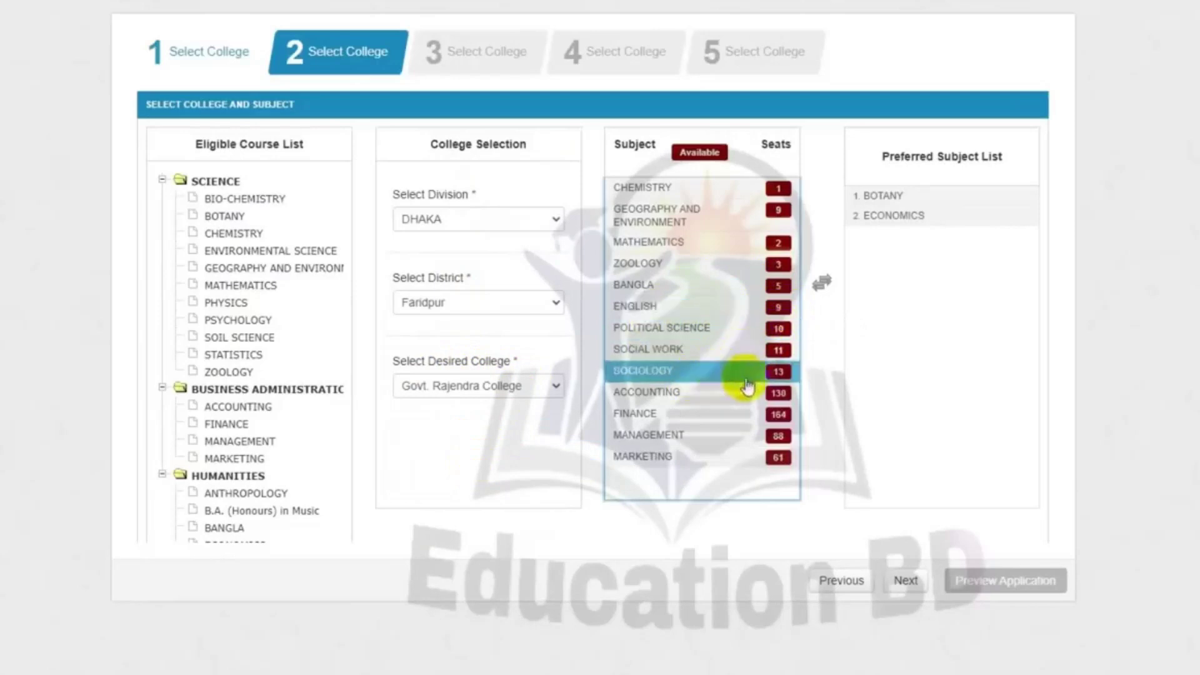
click(778, 212)
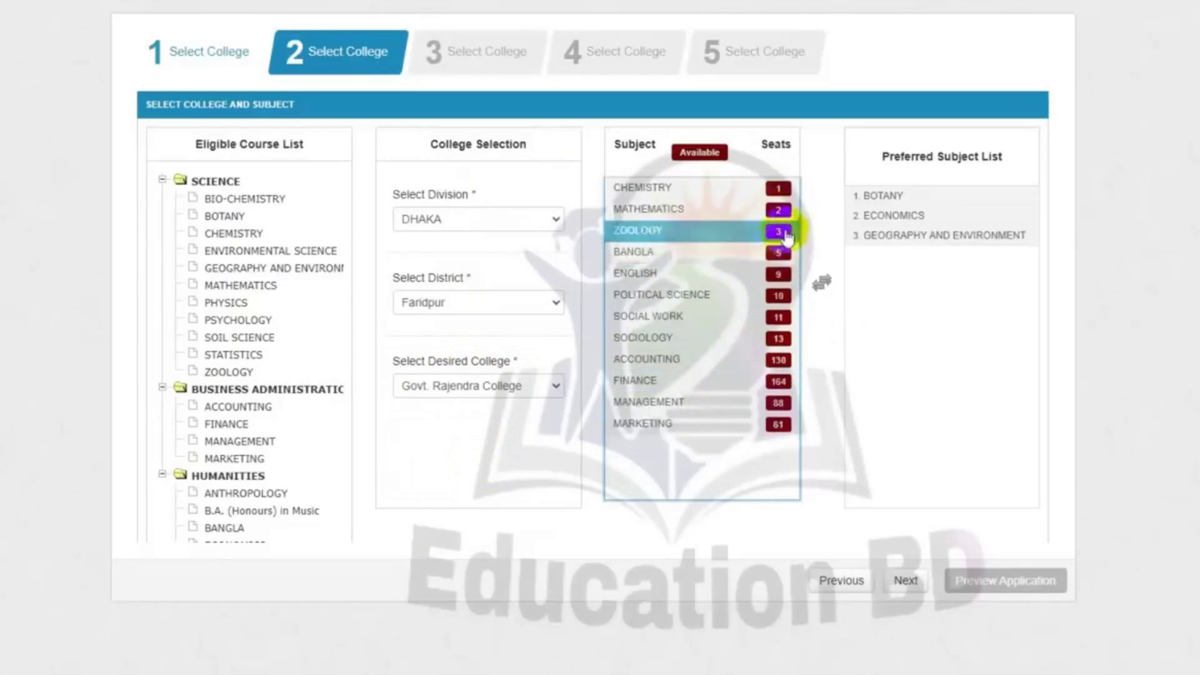
click(780, 253)
click(779, 238)
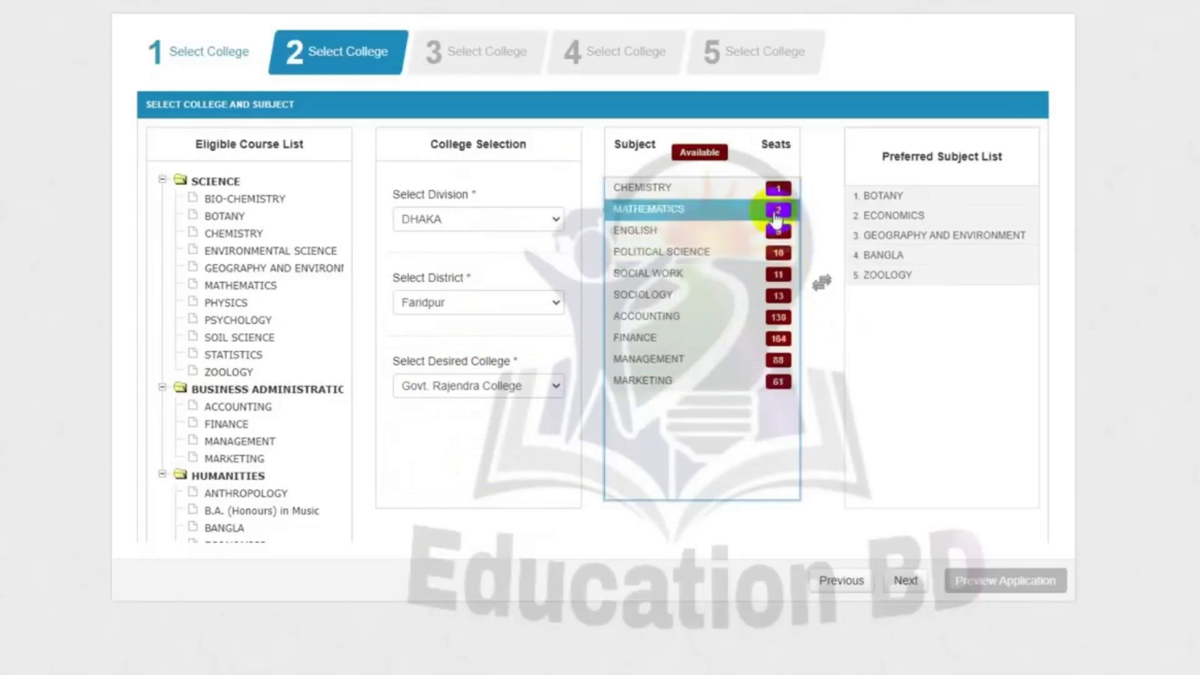
- Add Mathematics, Chemistry, English, Political Science, Social Work and Sociology to the preferred subjects in that order, and continue to the third college choice
click(777, 209)
click(775, 189)
click(776, 190)
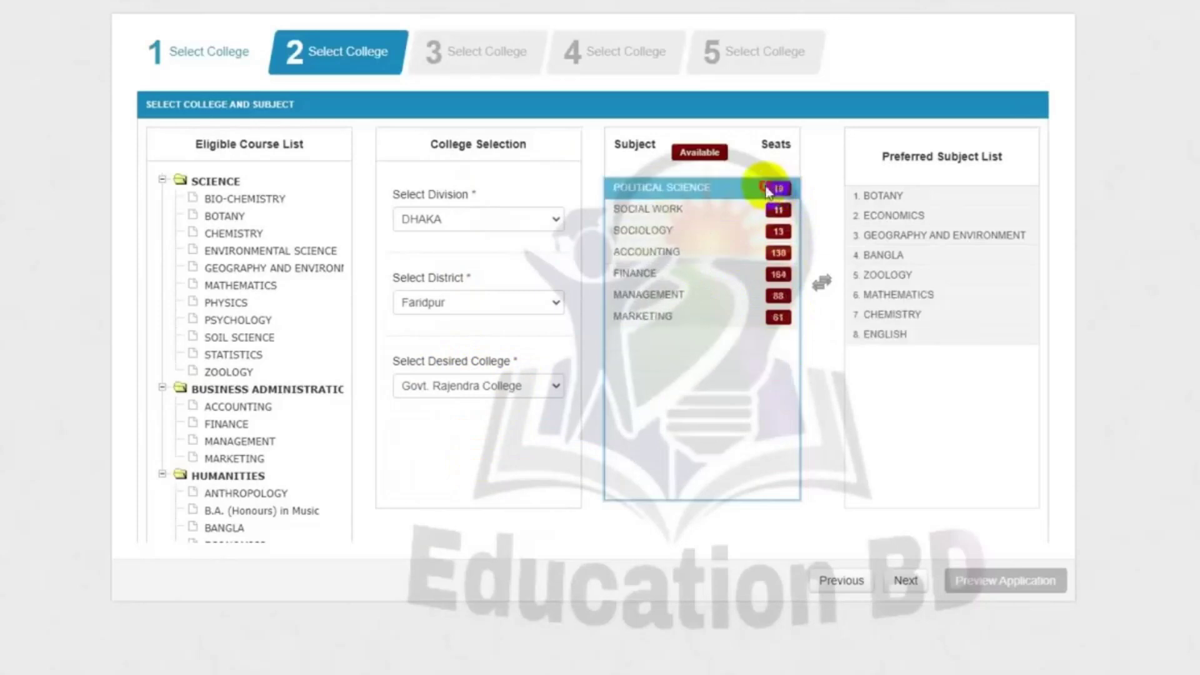
click(768, 193)
click(681, 195)
click(685, 193)
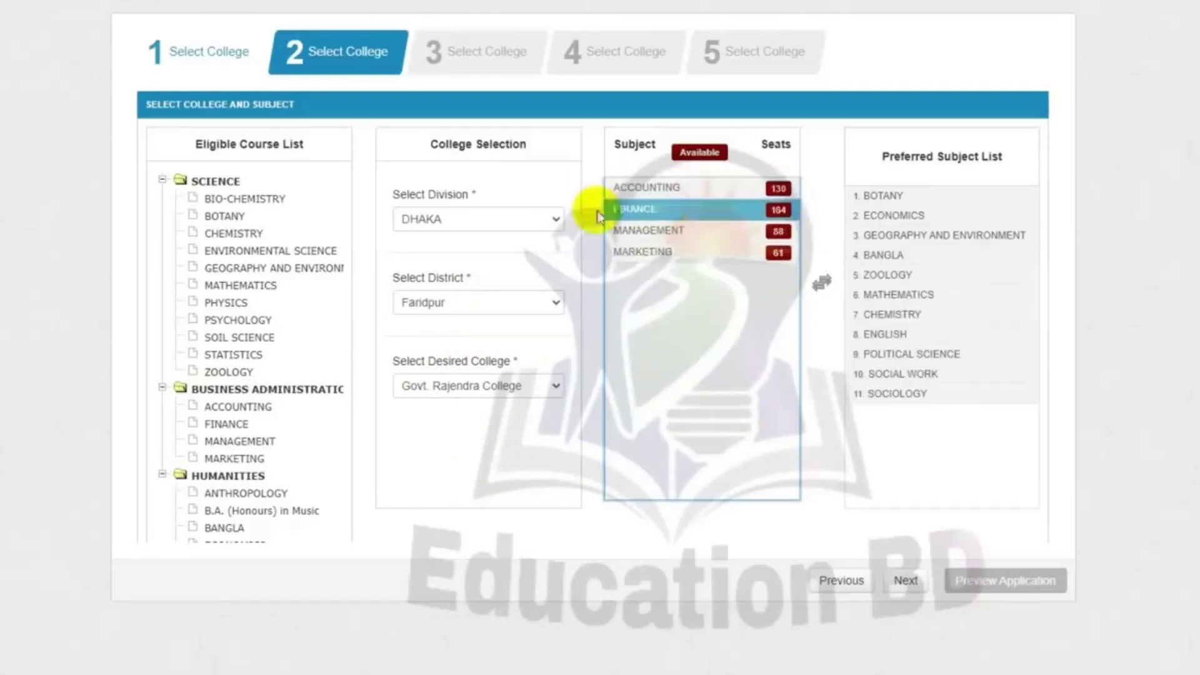
click(750, 251)
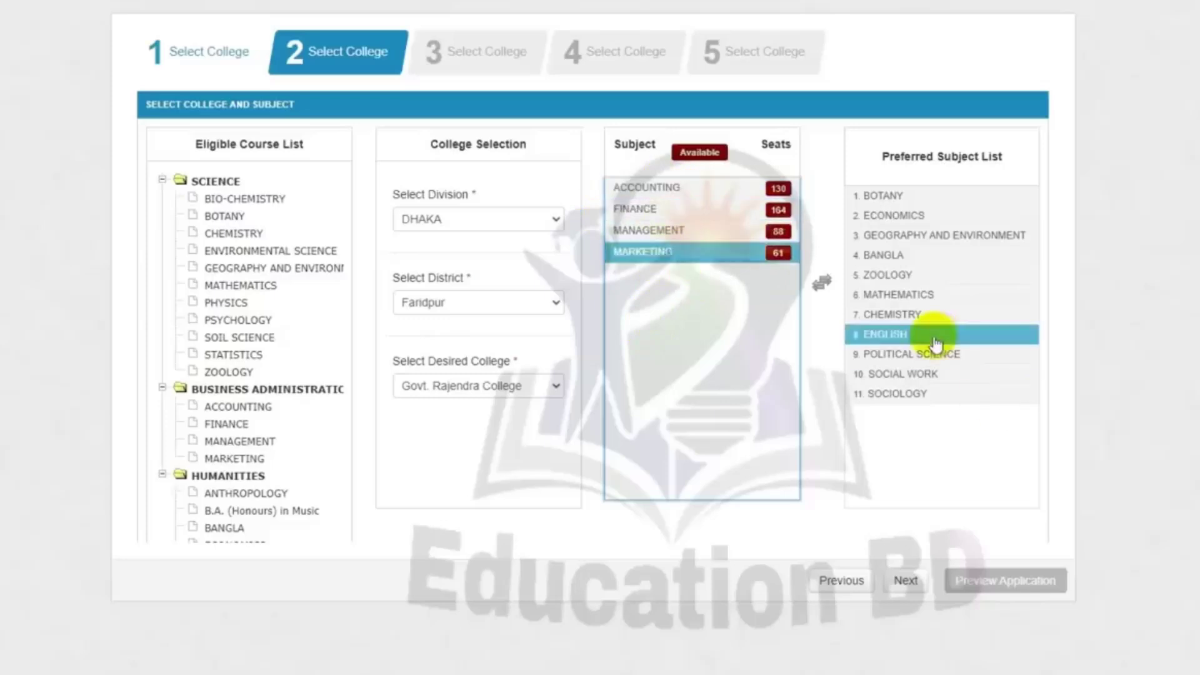
click(900, 393)
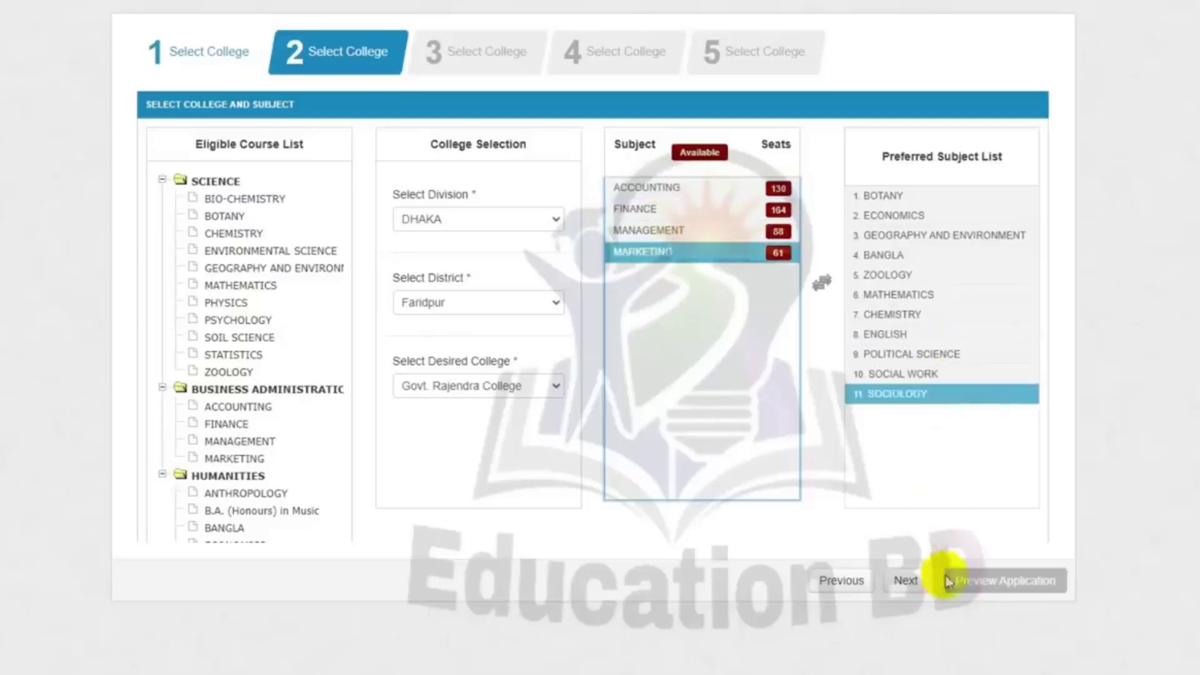
click(903, 582)
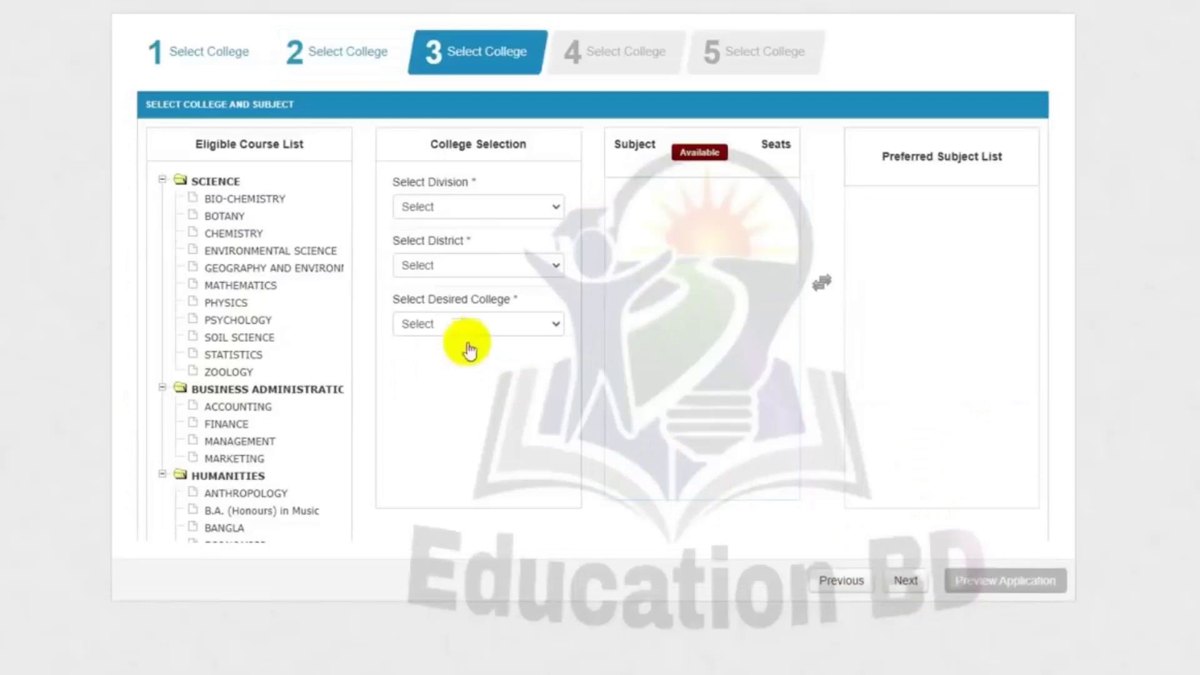
- Set the third college choice to Baliakandi College in DHAKA division, Rajbari district
click(532, 207)
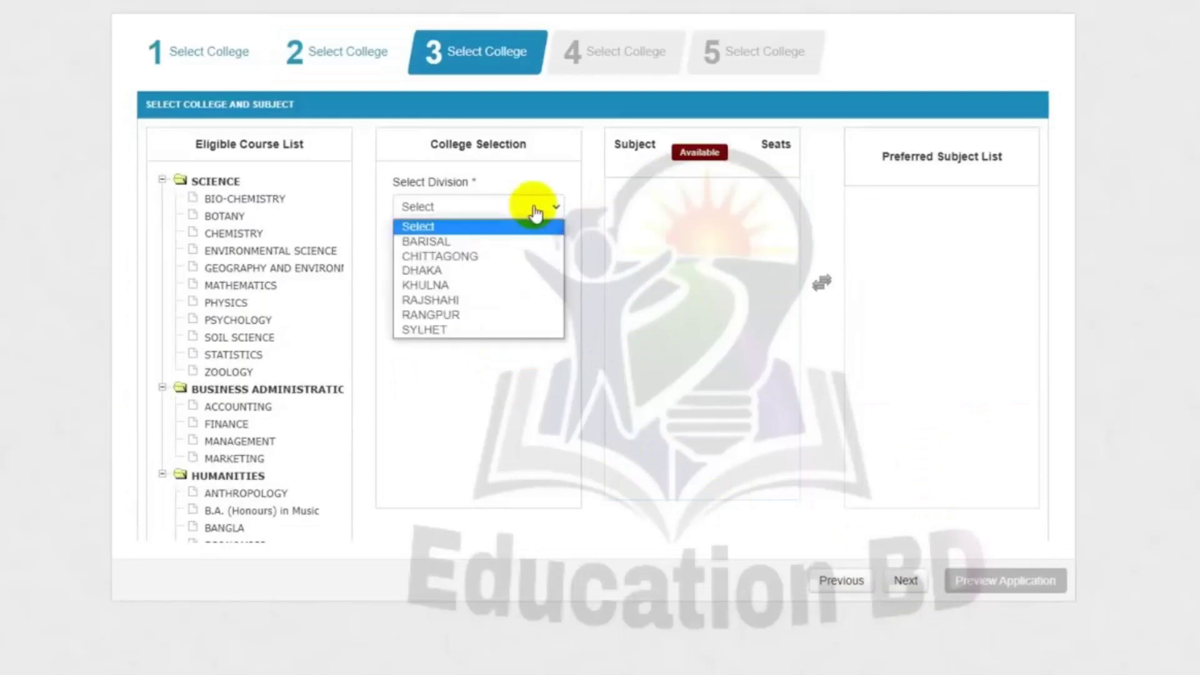
click(428, 270)
click(492, 268)
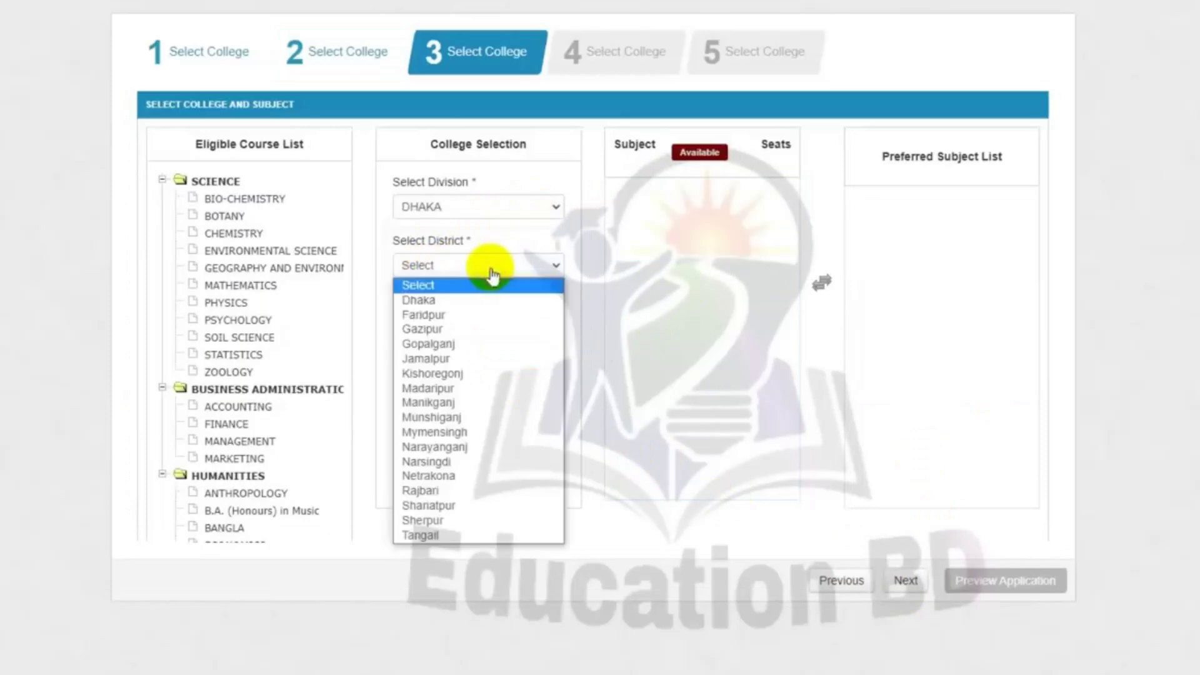
click(435, 493)
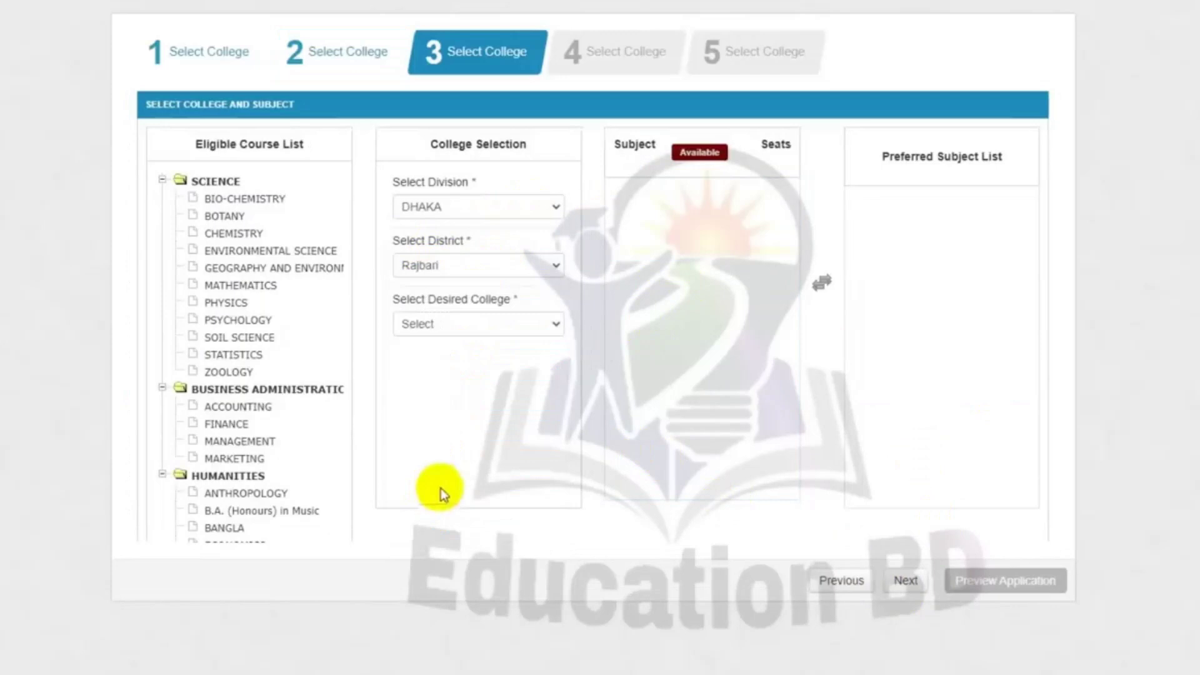
click(508, 323)
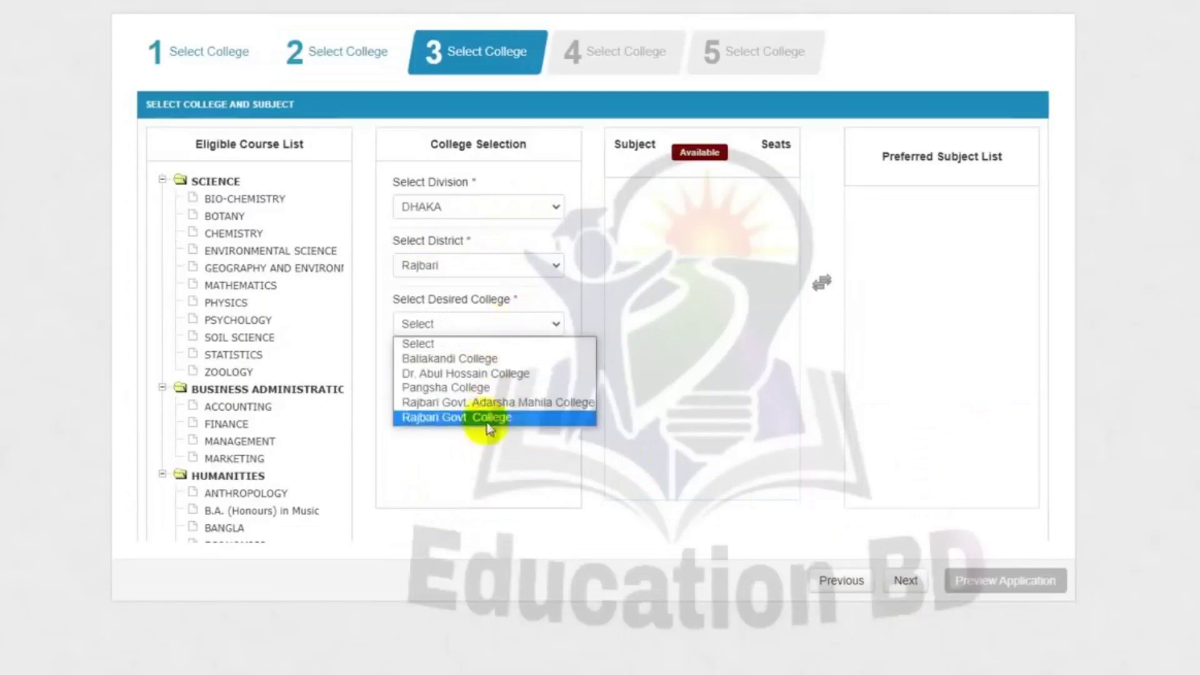
click(461, 363)
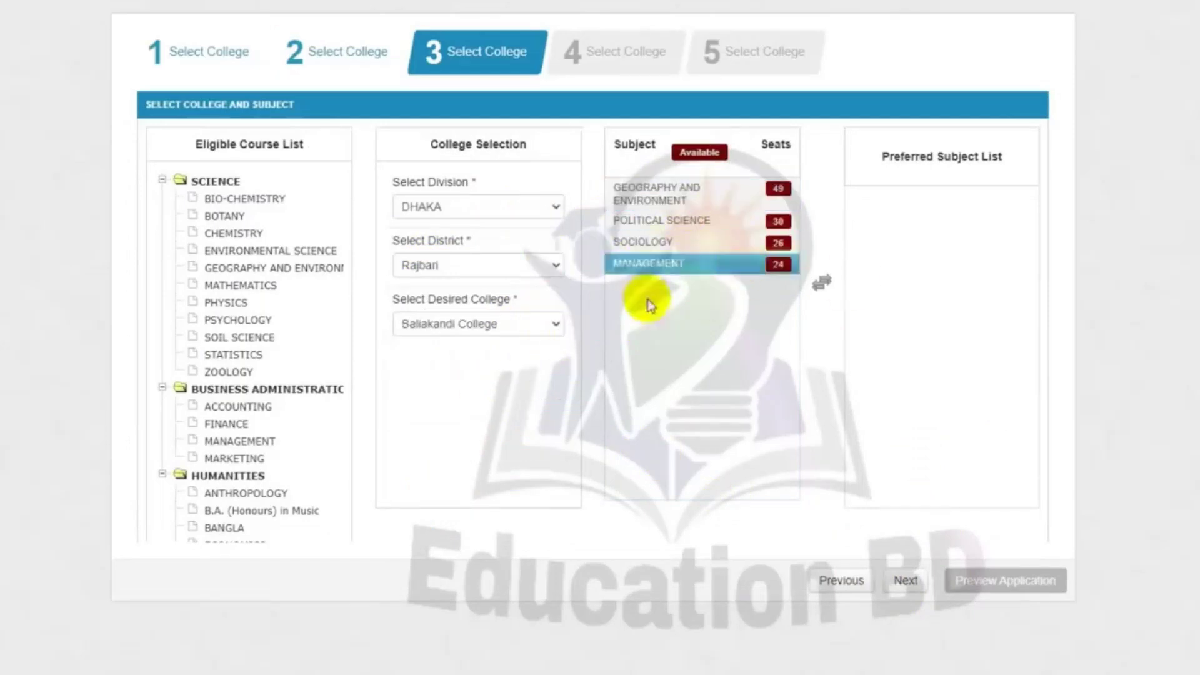
- Change the third choice to Govt. Tolaram College in Narayanganj district, rank its subjects from Botany through Political Science, and continue to the fourth choice
click(557, 268)
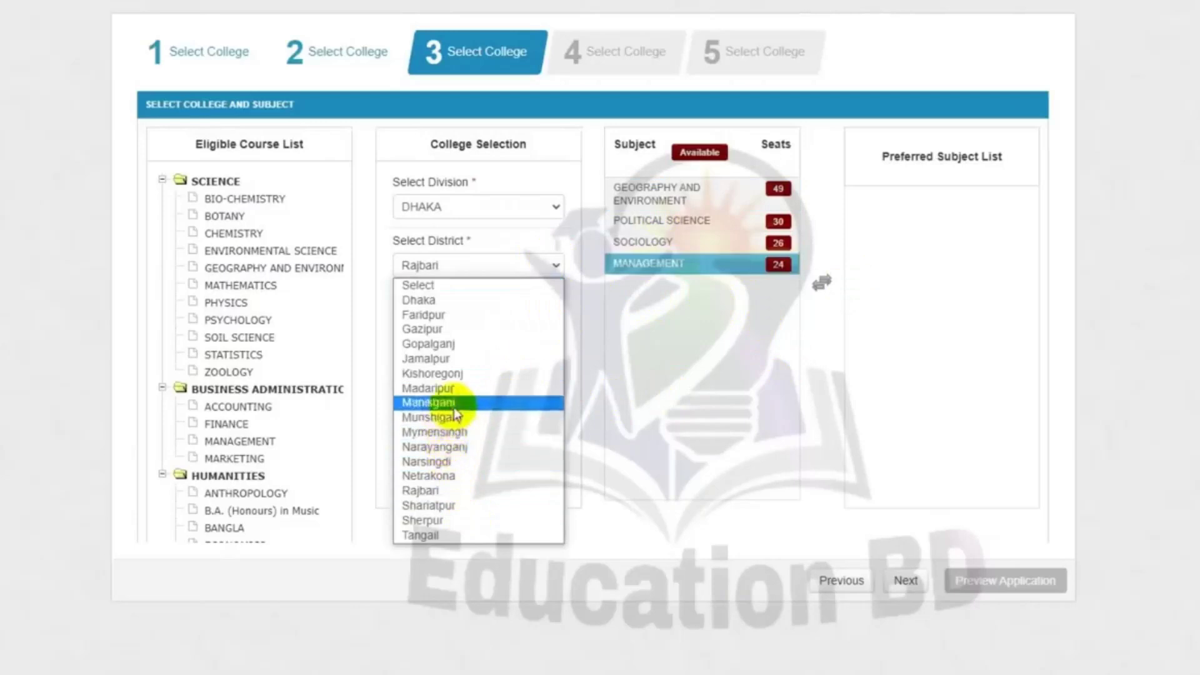
click(433, 445)
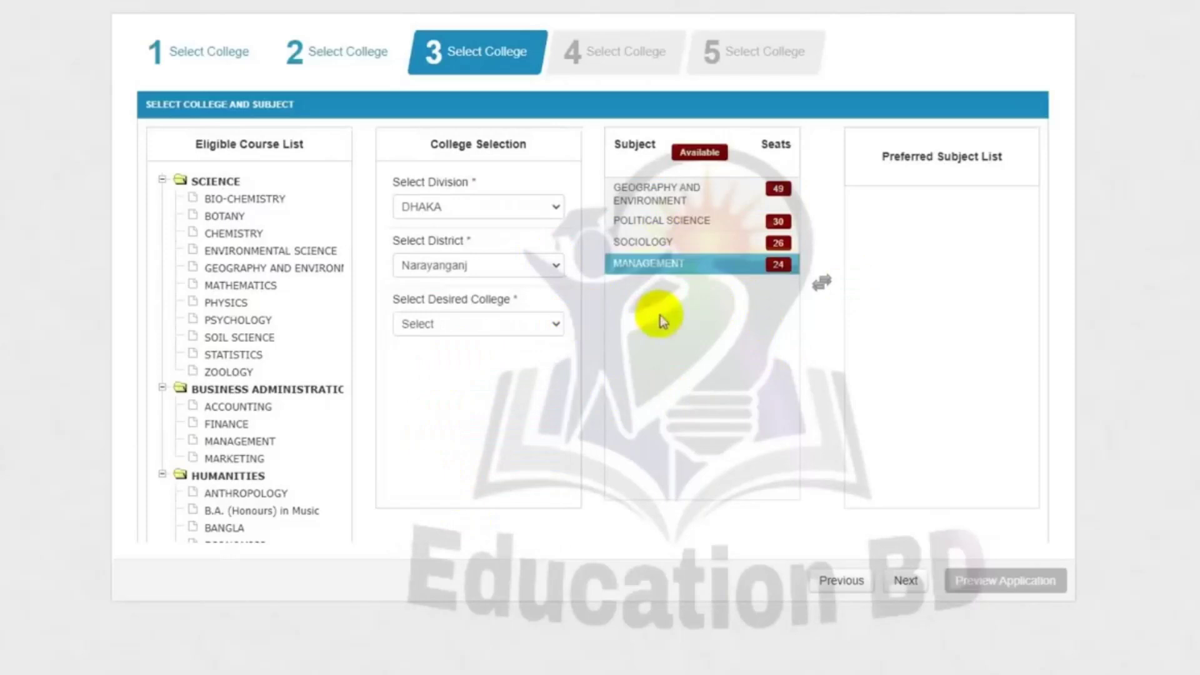
click(510, 327)
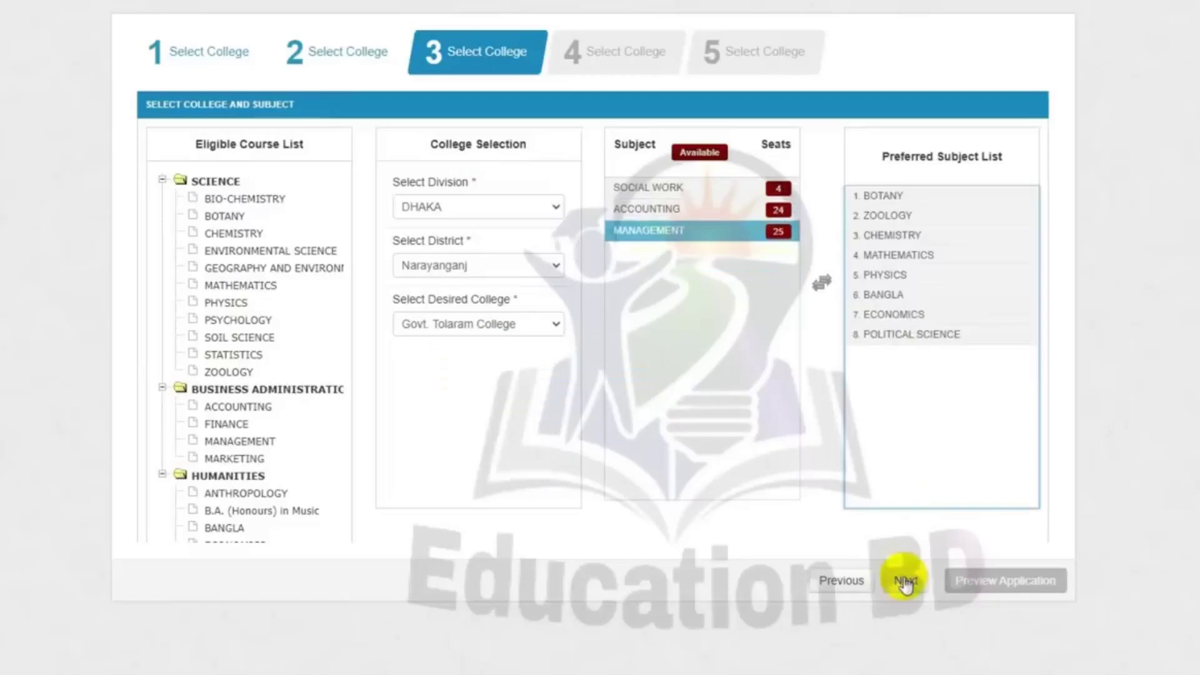
click(905, 581)
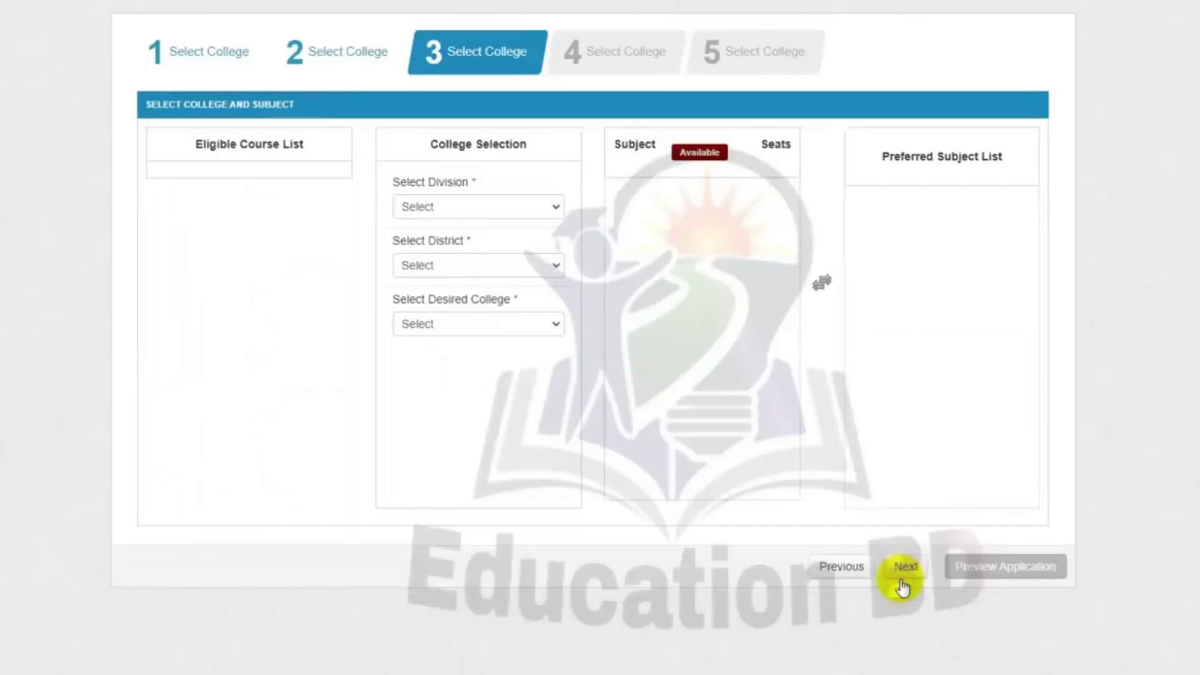
- Set the fourth college choice to Tejgaon College in DHAKA division, Dhaka district, and rank its preferred subjects from Botany through English
click(505, 213)
click(472, 270)
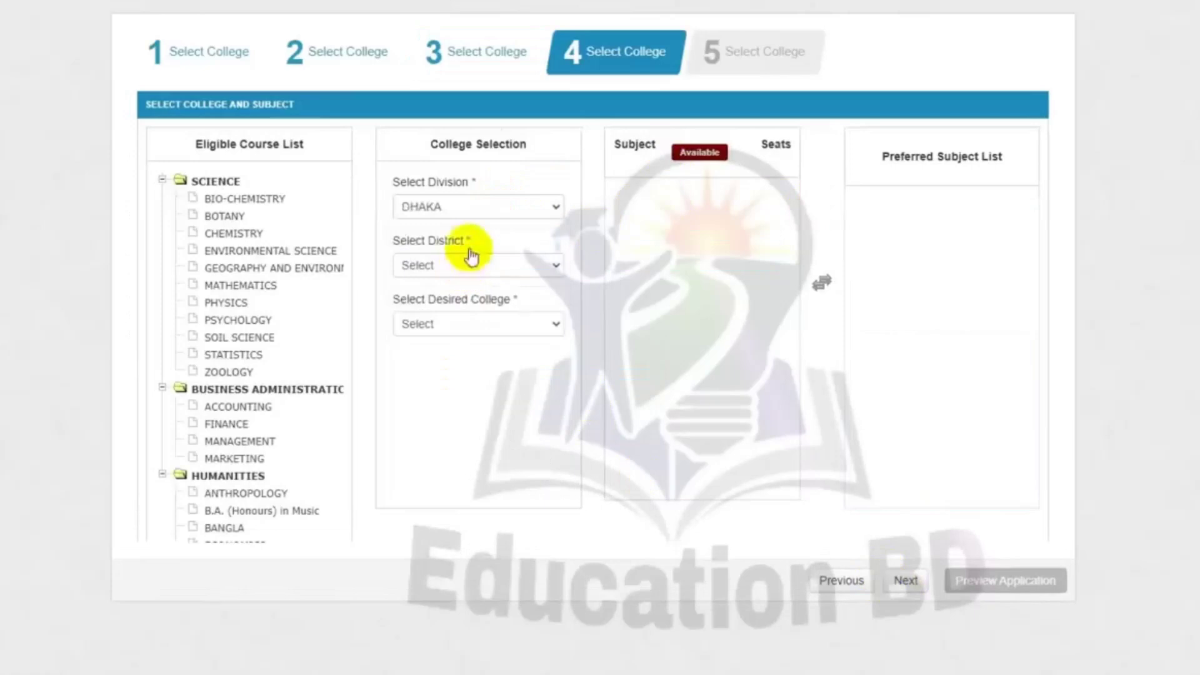
click(470, 266)
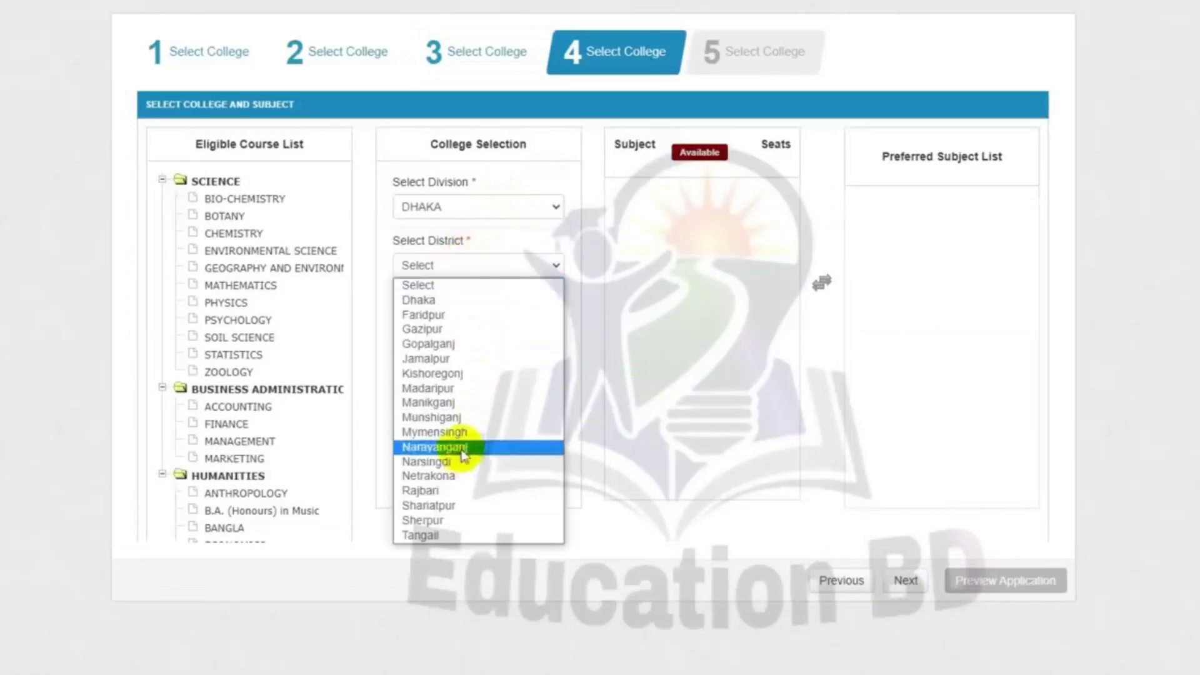
click(470, 300)
click(532, 264)
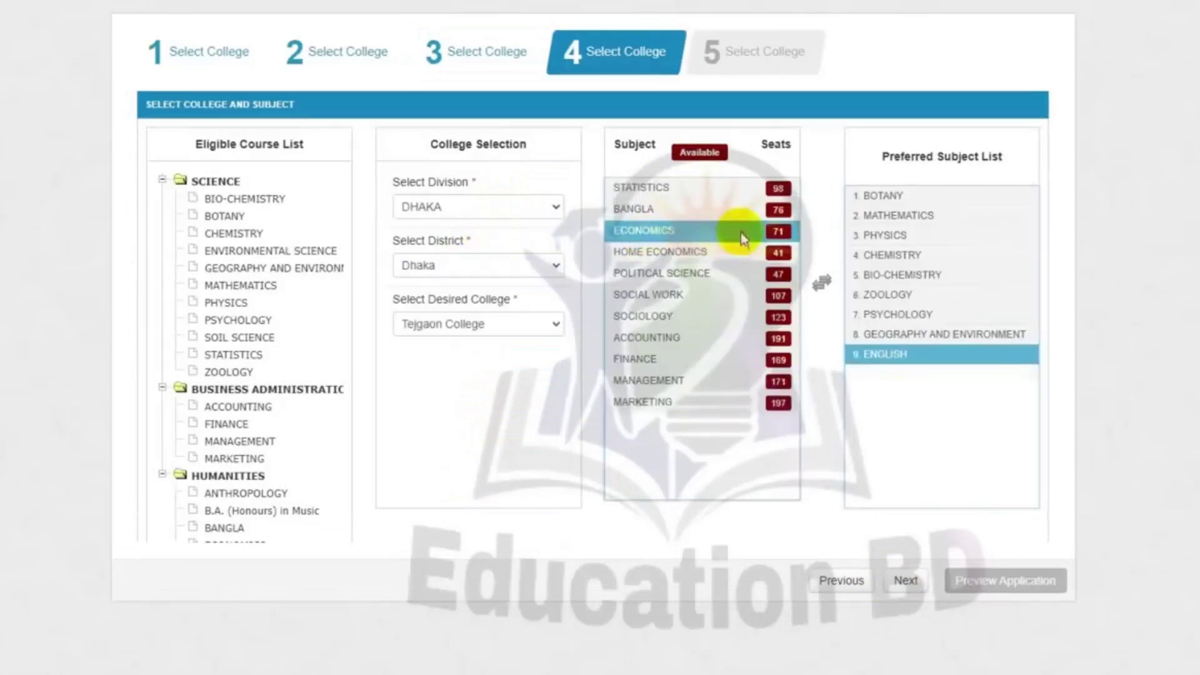
- Add Economics as the tenth preferred subject for Tejgaon College, and continue to the fifth college choice
drag(745, 236, 1035, 354)
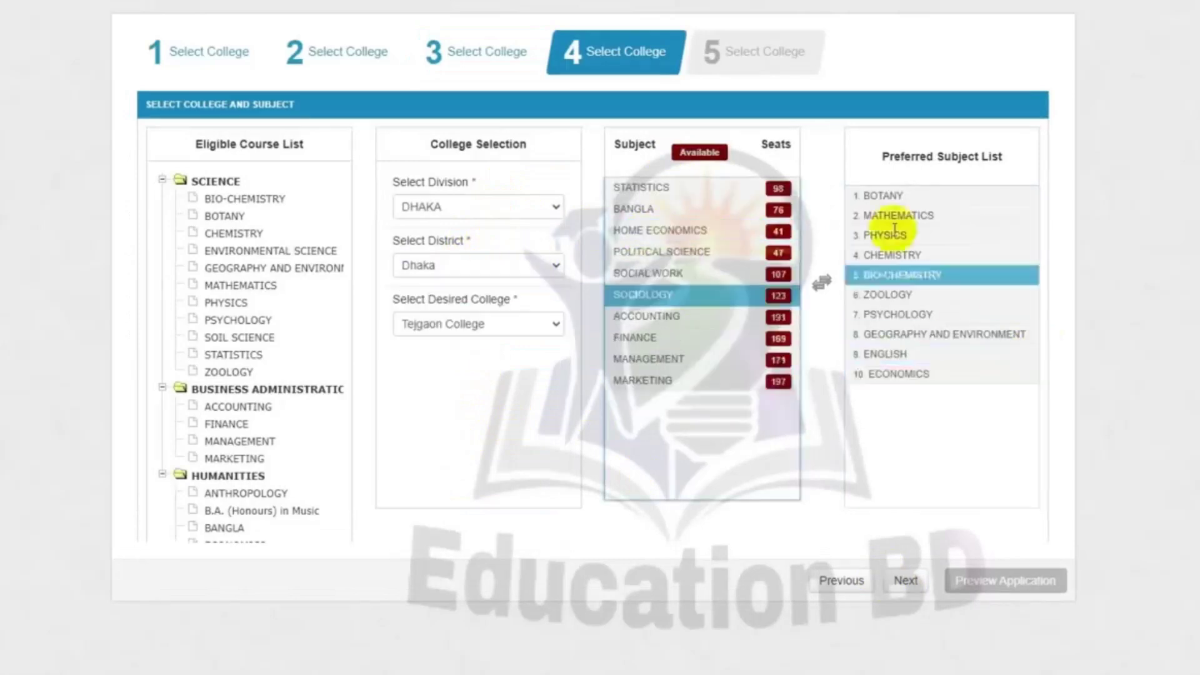
click(907, 585)
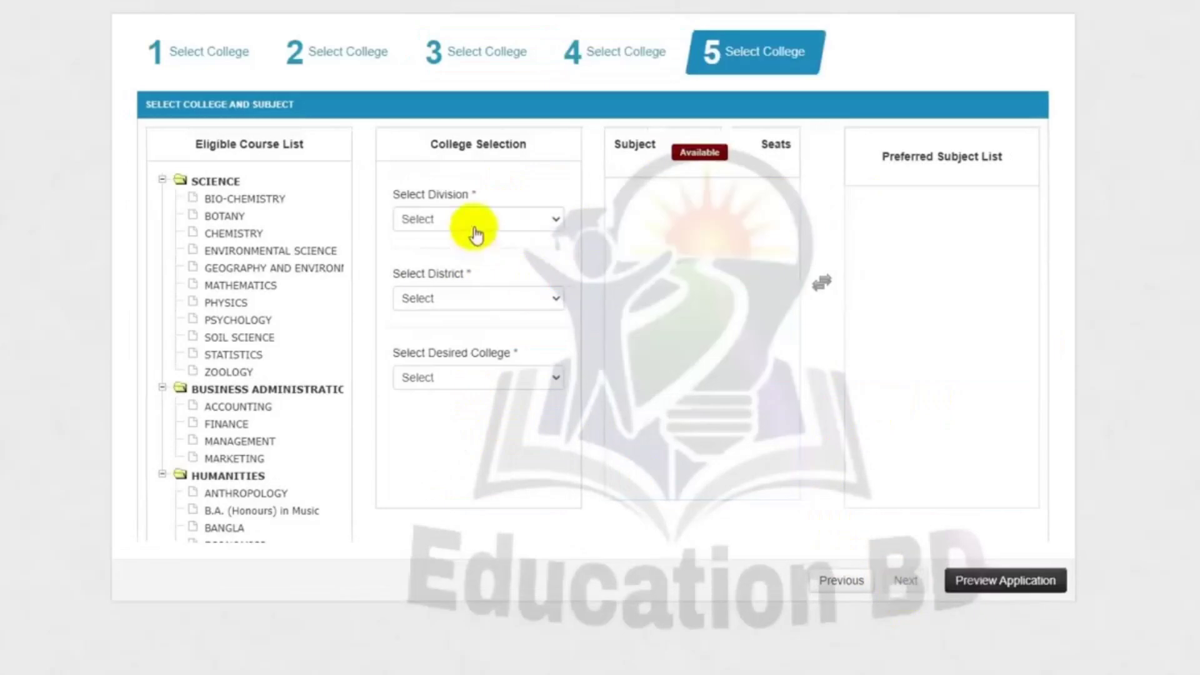
- Set the fifth choice to Habibullah Bahar College in DHAKA division, Dhaka district, and add Mathematics, Chemistry and Botany to its preferred subjects in that order
click(476, 226)
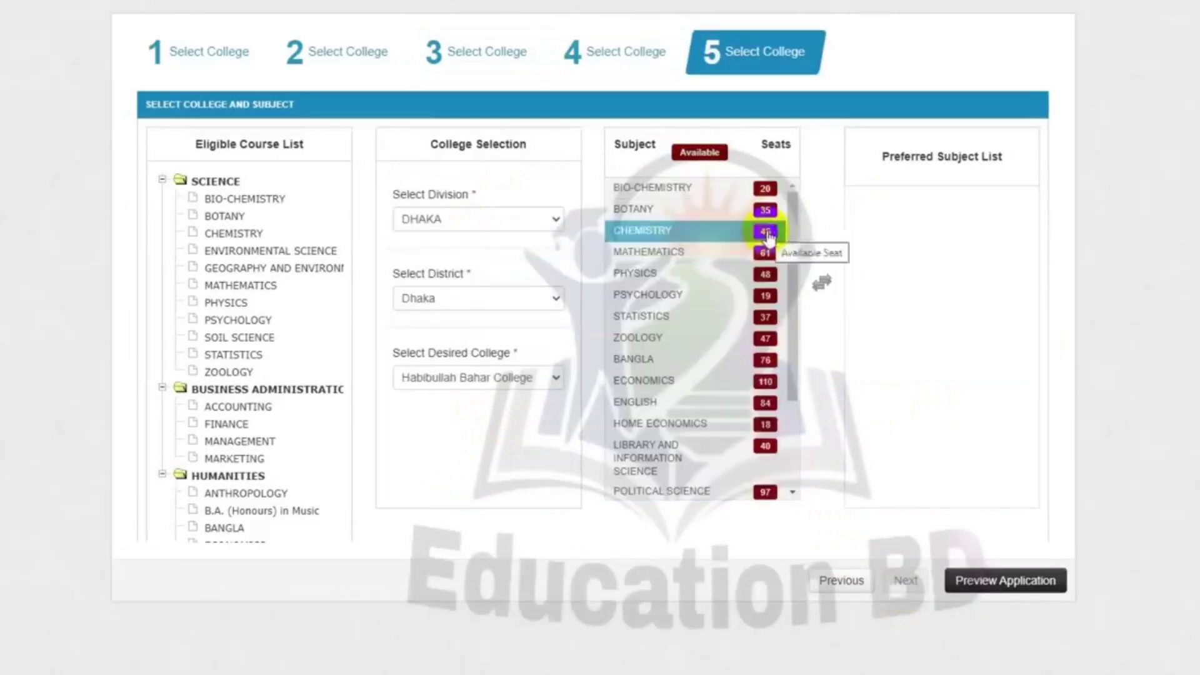
click(763, 275)
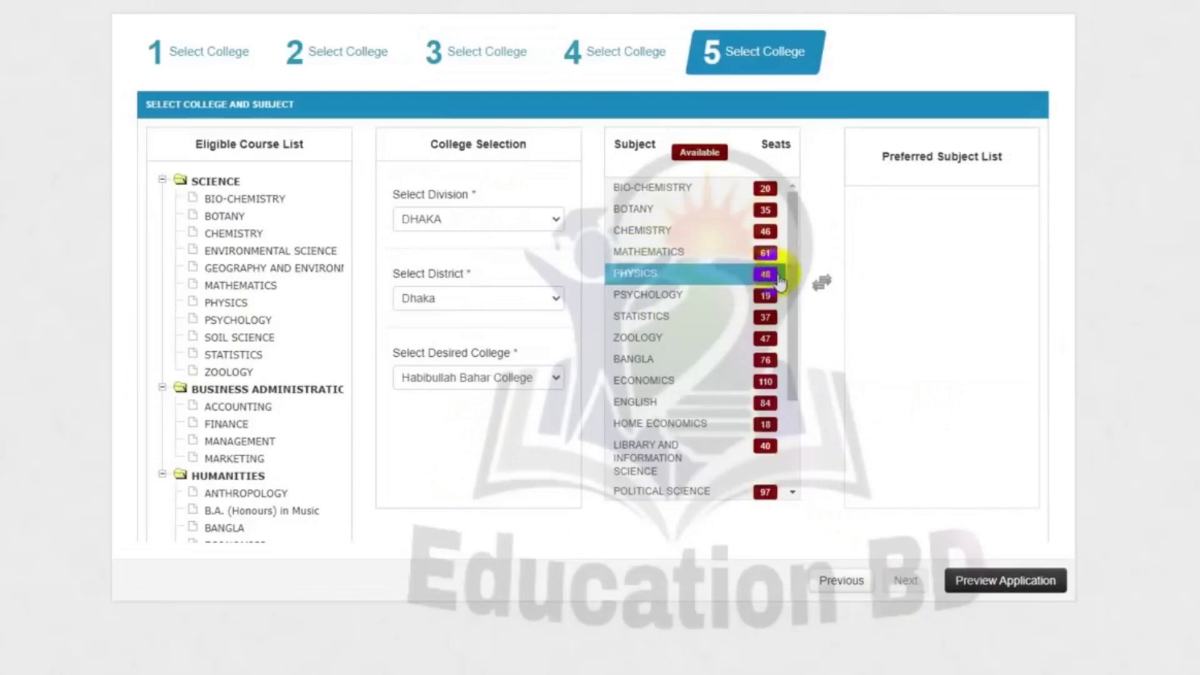
click(773, 255)
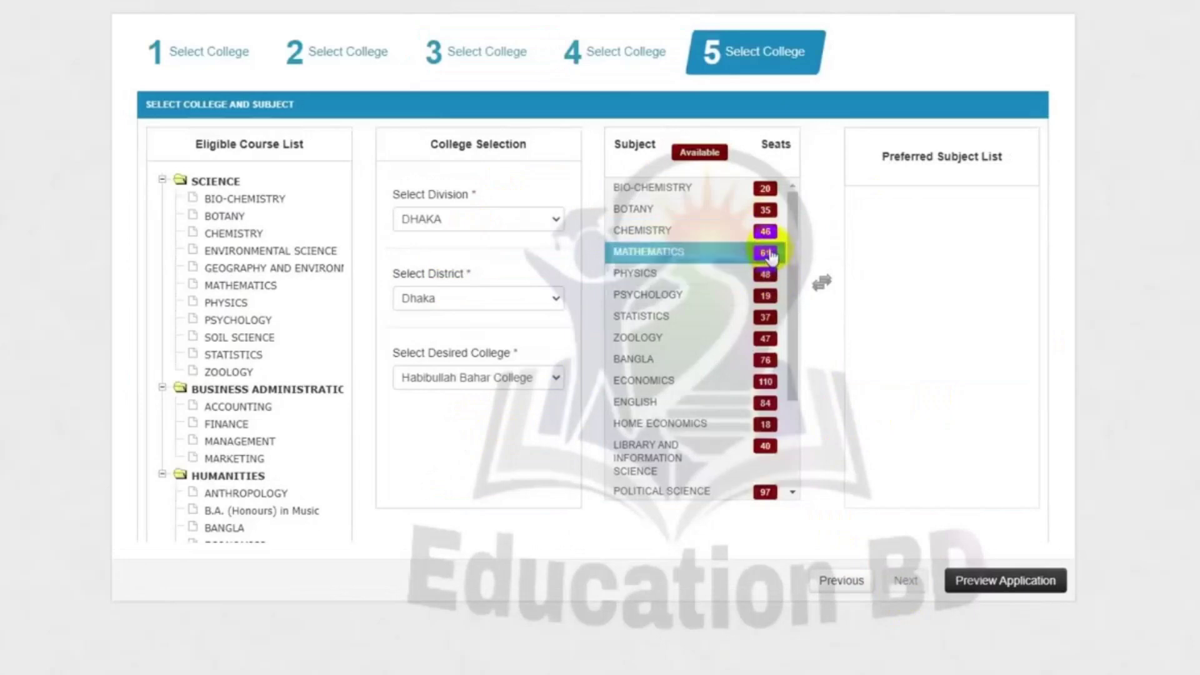
double_click(770, 255)
click(765, 232)
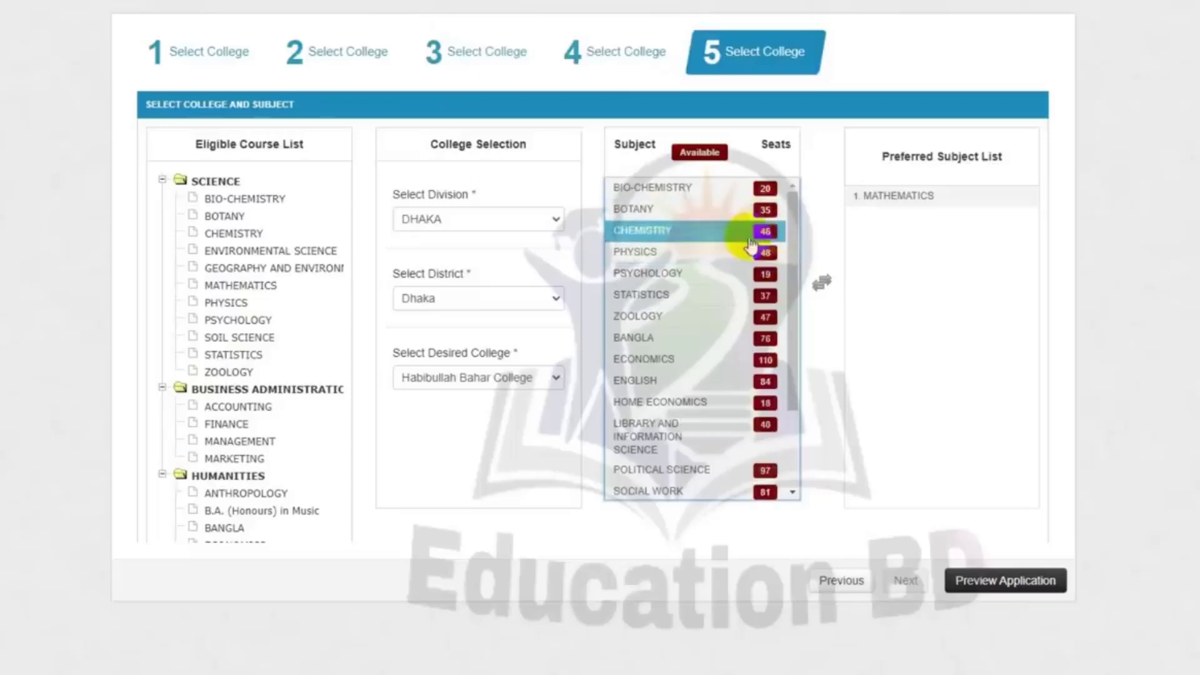
double_click(750, 238)
click(763, 208)
double_click(763, 206)
- Add Physics and Zoology as the fourth and fifth preferred subjects for Habibullah Bahar College
click(765, 190)
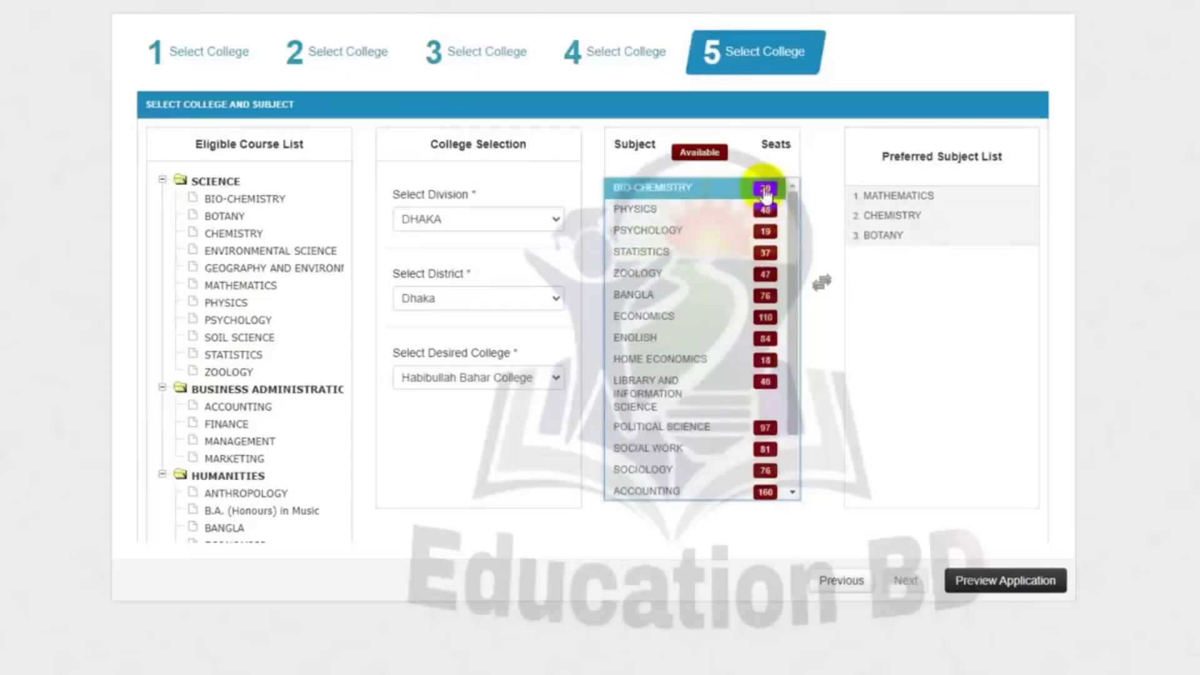
click(769, 230)
click(769, 216)
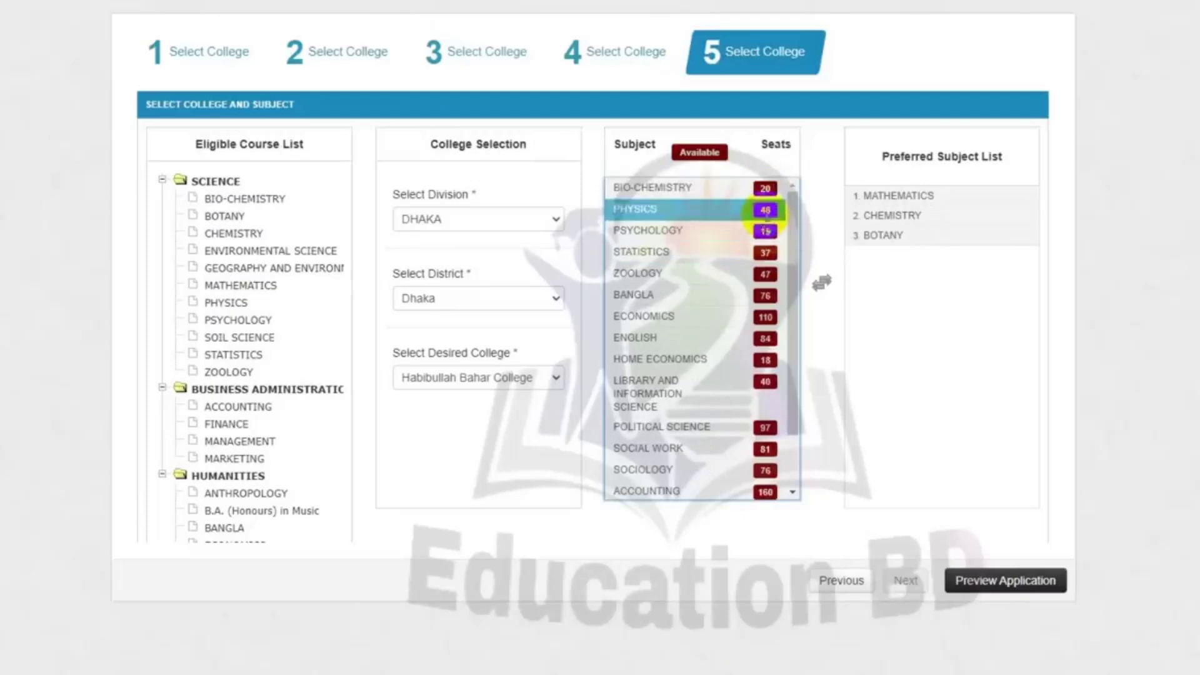
double_click(766, 213)
click(750, 230)
click(742, 257)
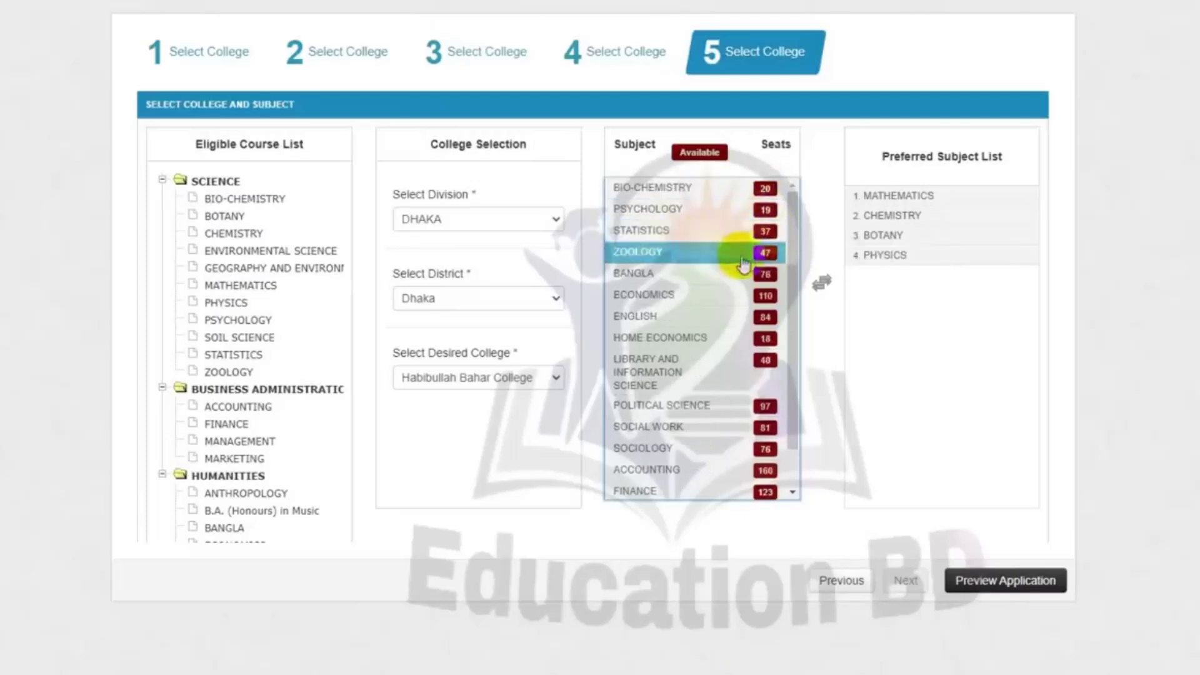
double_click(742, 257)
- Add Bio-Chemistry and Psychology as the sixth and seventh preferred subjects for Habibullah Bahar College
click(667, 278)
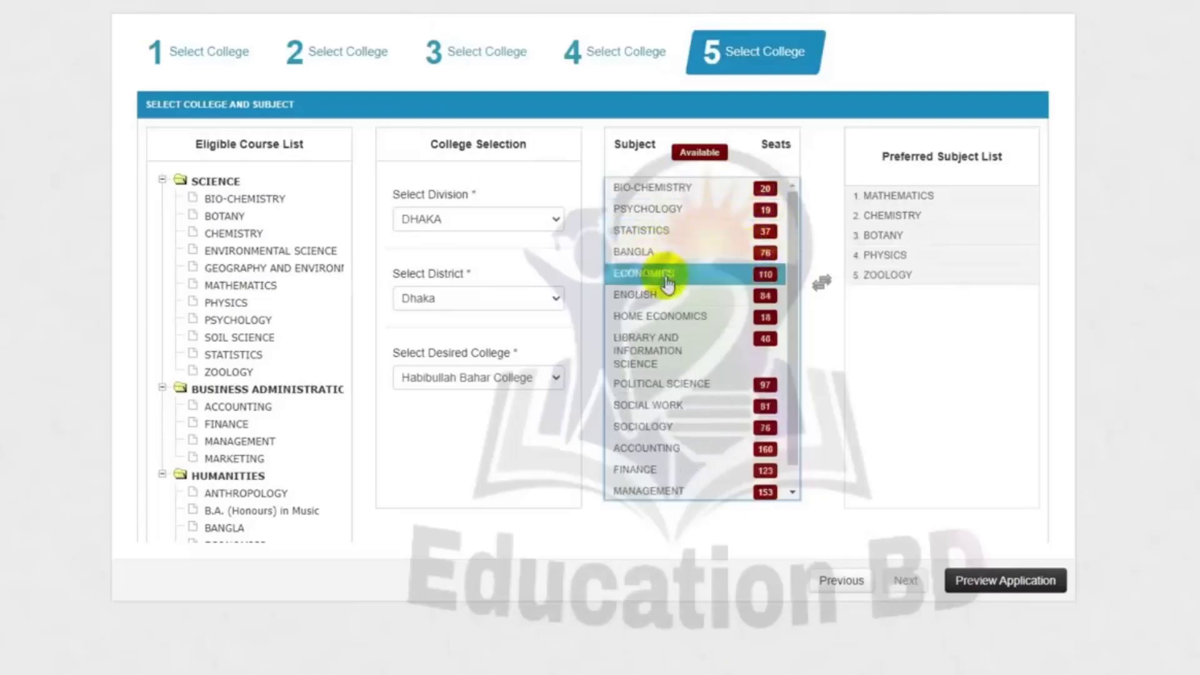
click(737, 296)
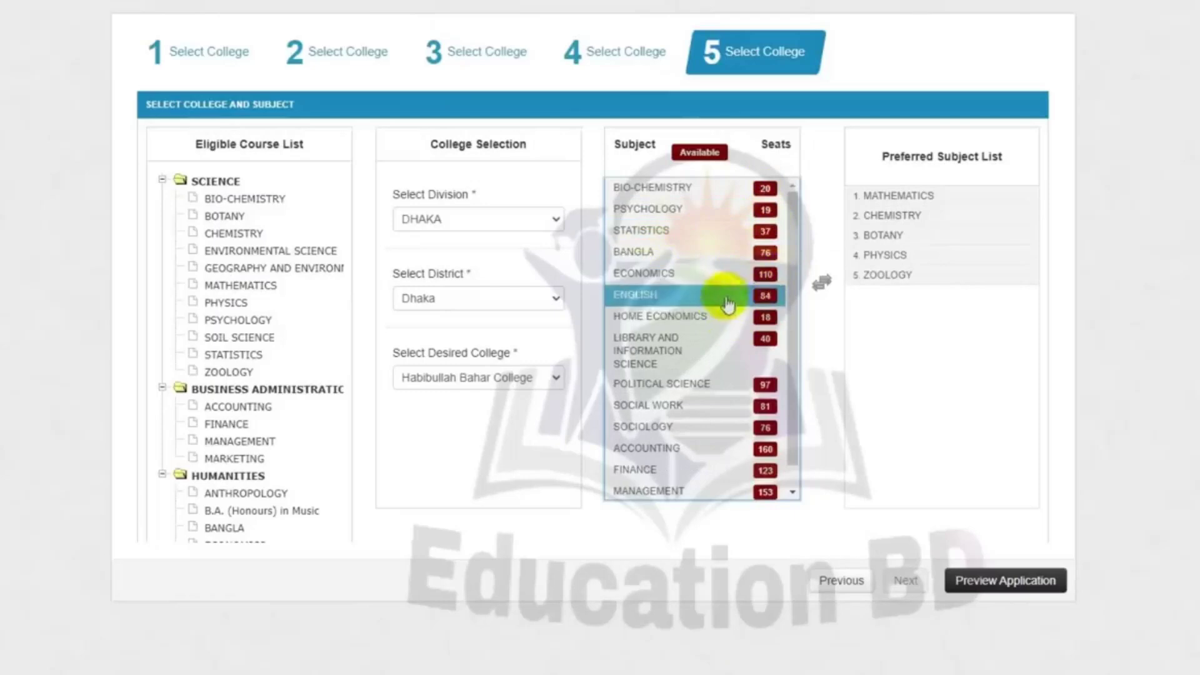
click(719, 347)
click(706, 209)
double_click(704, 187)
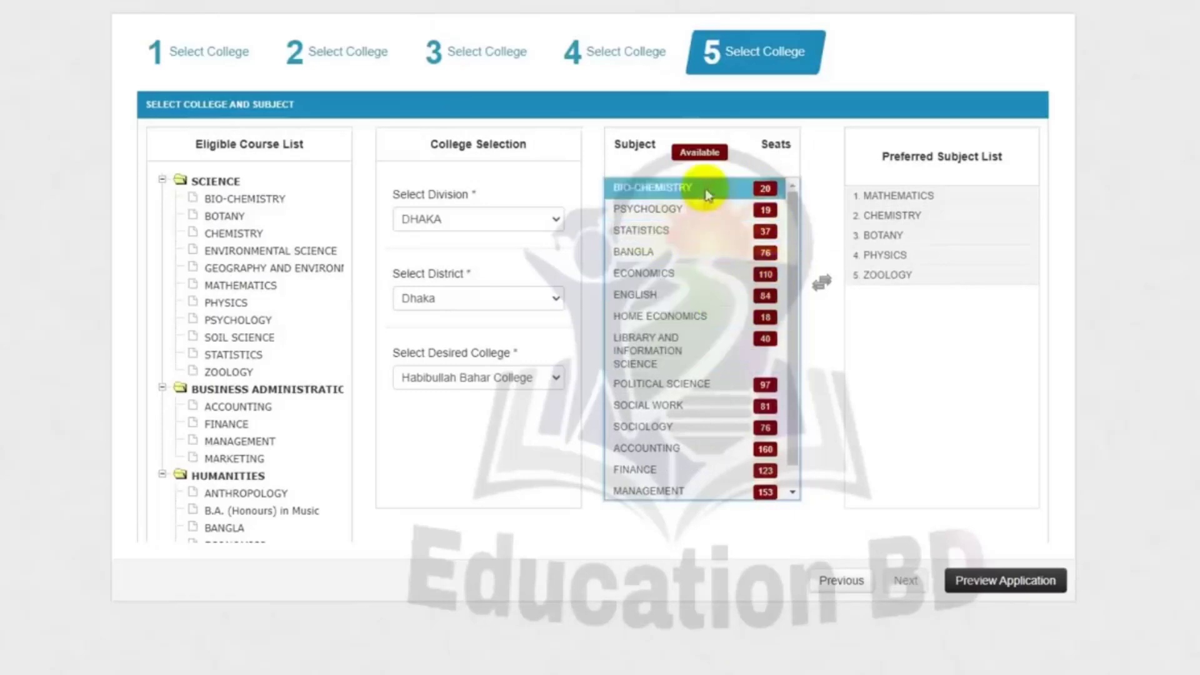
double_click(708, 189)
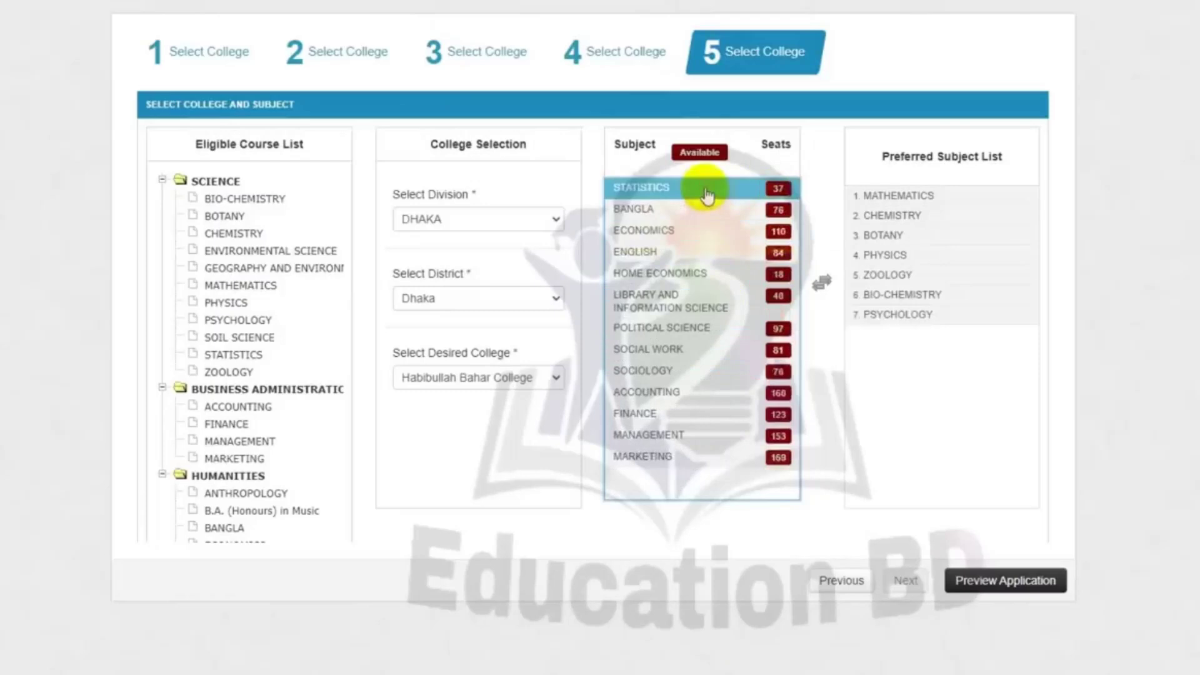
- Add English as the eighth preferred subject for Habibullah Bahar College
click(705, 349)
click(668, 392)
click(663, 273)
click(666, 253)
click(676, 233)
click(678, 252)
double_click(678, 252)
- Add Economics and Sociology as the ninth and tenth preferred subjects for Habibullah Bahar College
click(678, 233)
click(692, 213)
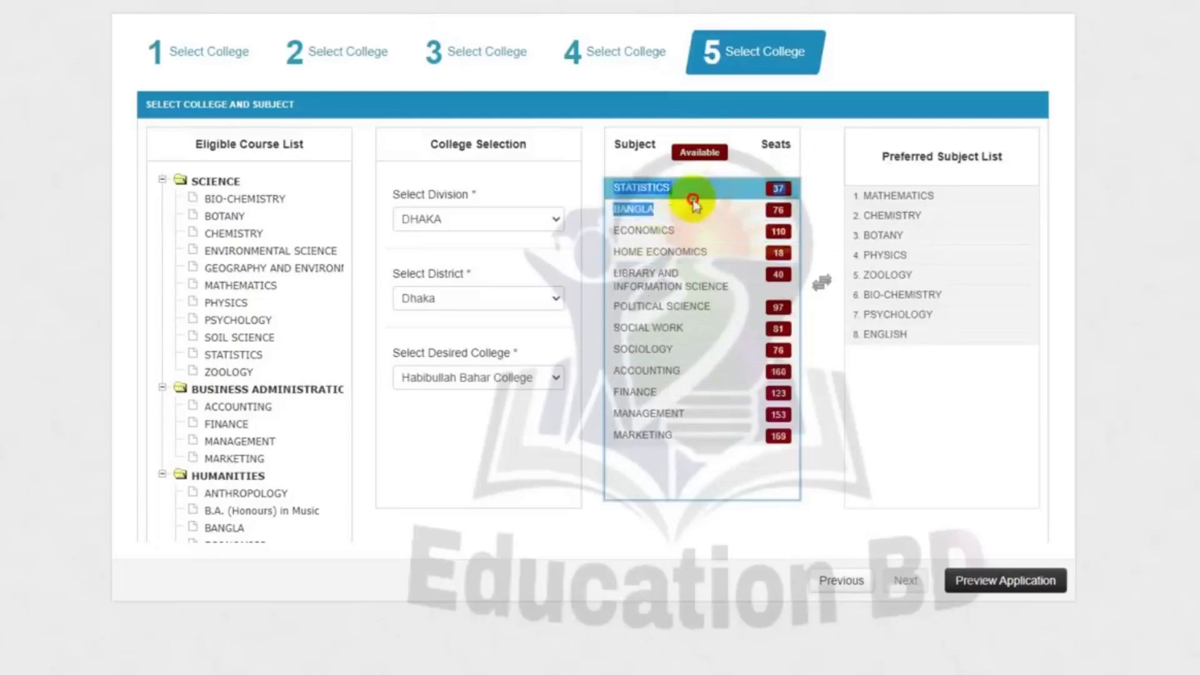
drag(691, 216, 692, 234)
double_click(708, 235)
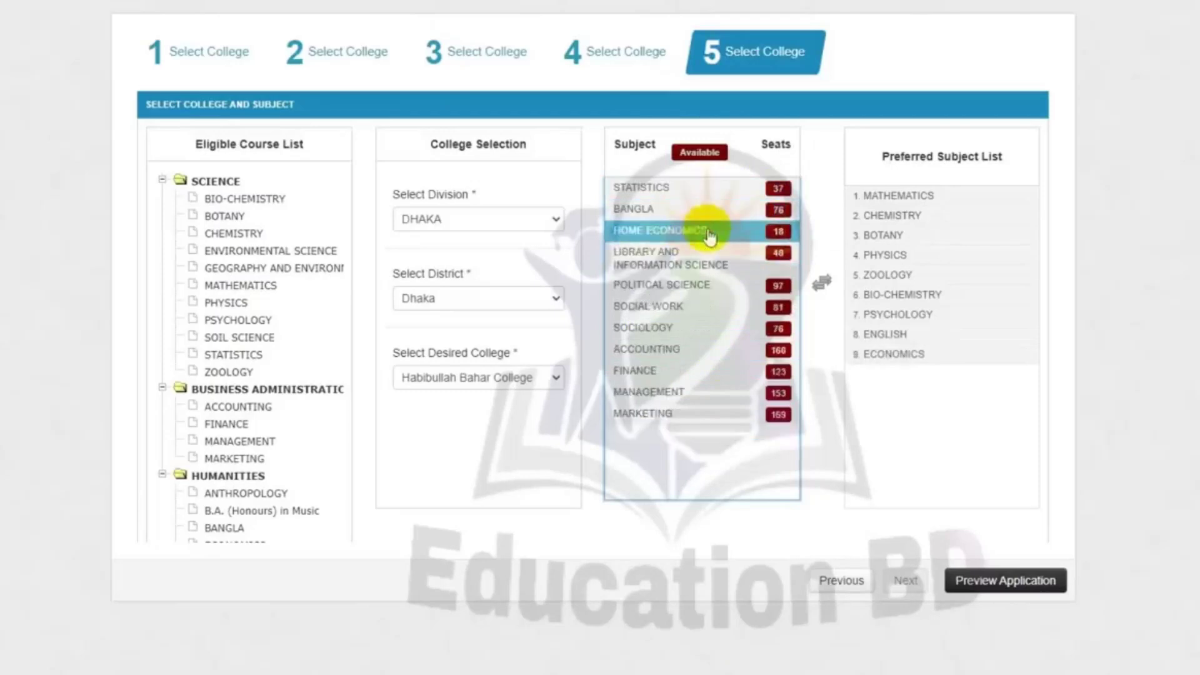
click(678, 393)
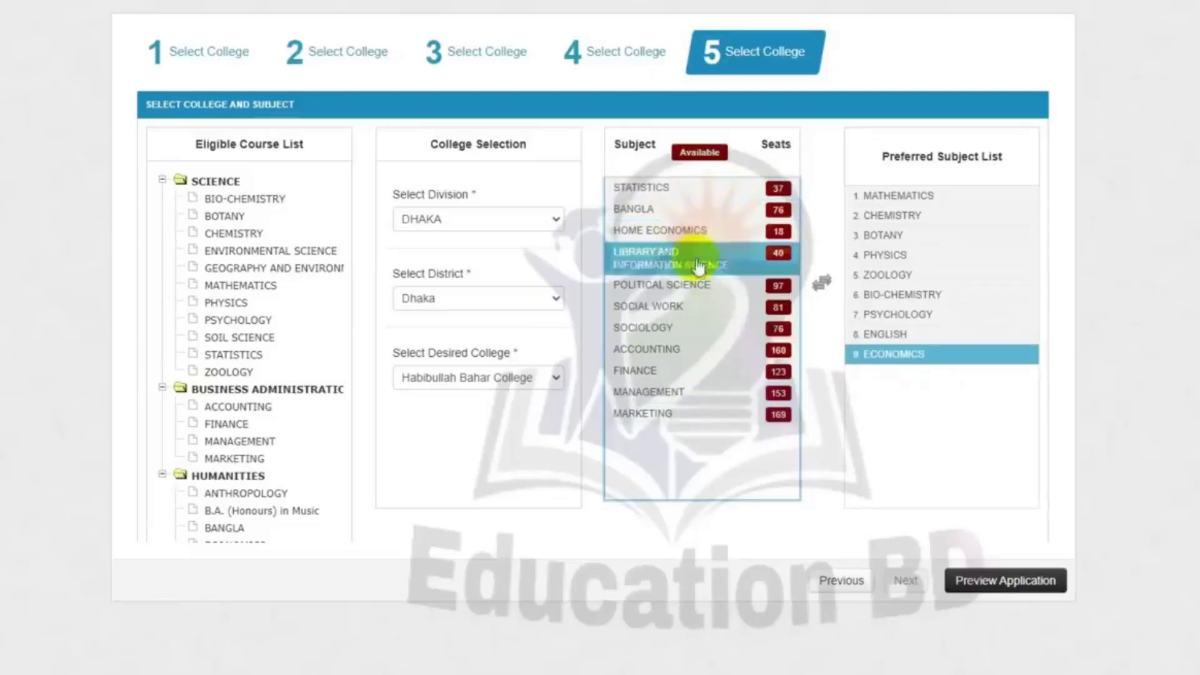
double_click(689, 335)
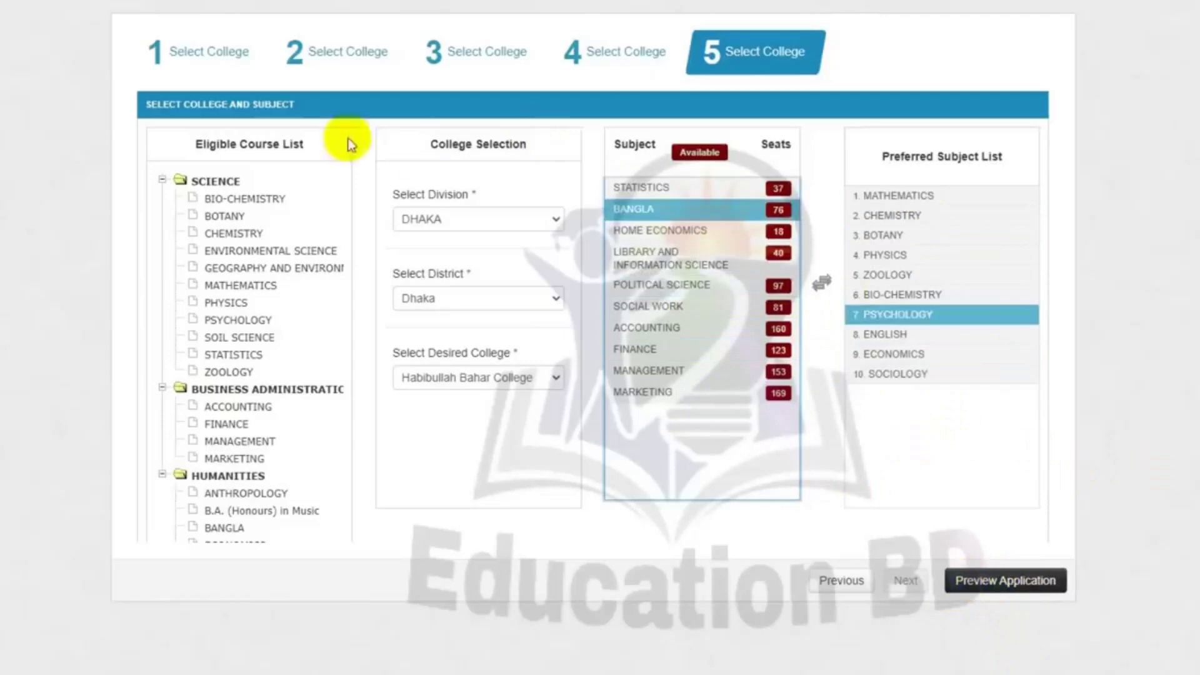
- Preview the application, review all five college choices with their subject lists, and return to the form without submitting
click(997, 580)
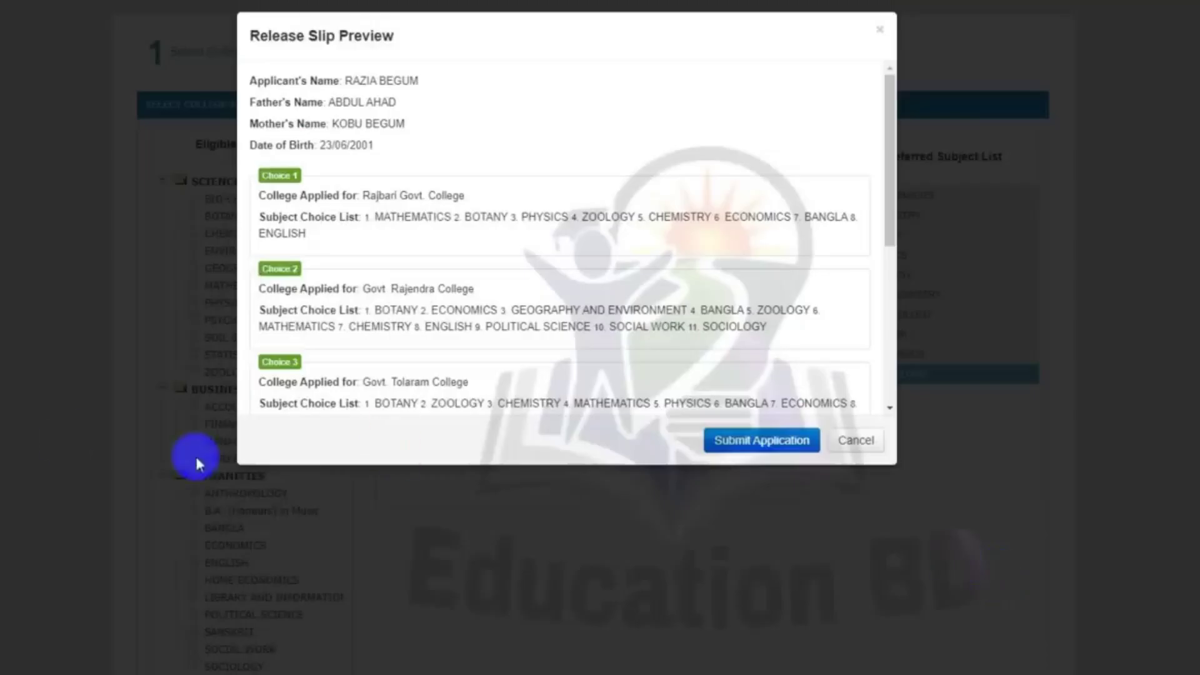
click(895, 186)
drag(892, 176, 884, 350)
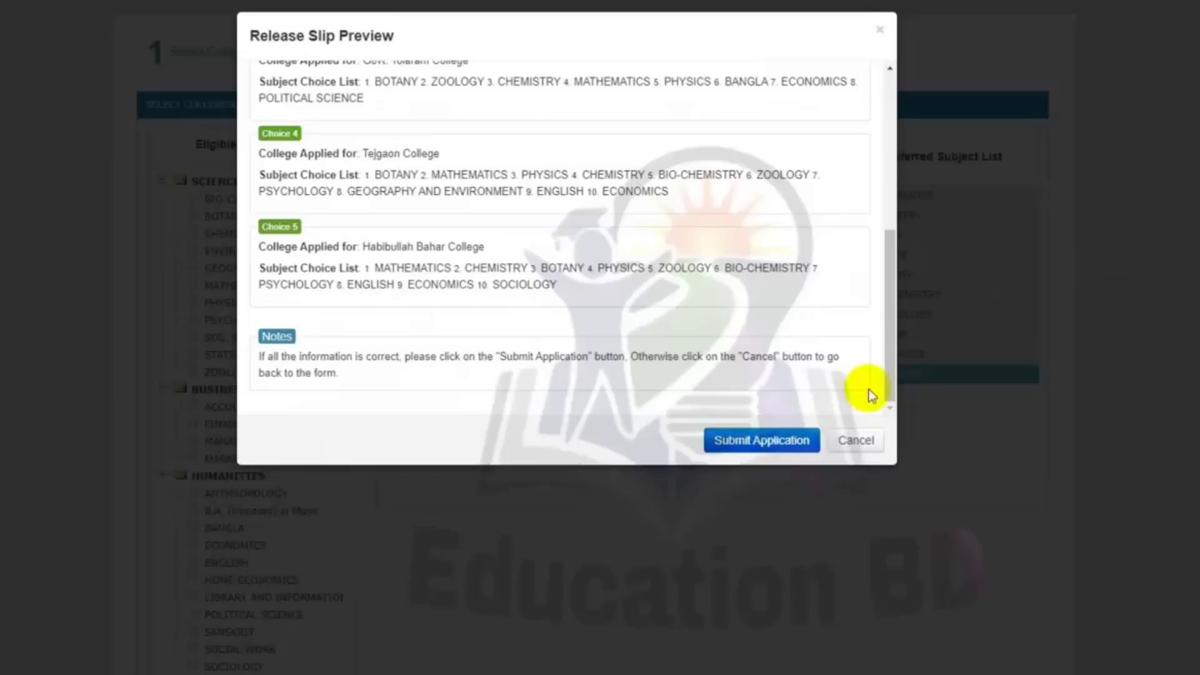
click(870, 445)
click(920, 195)
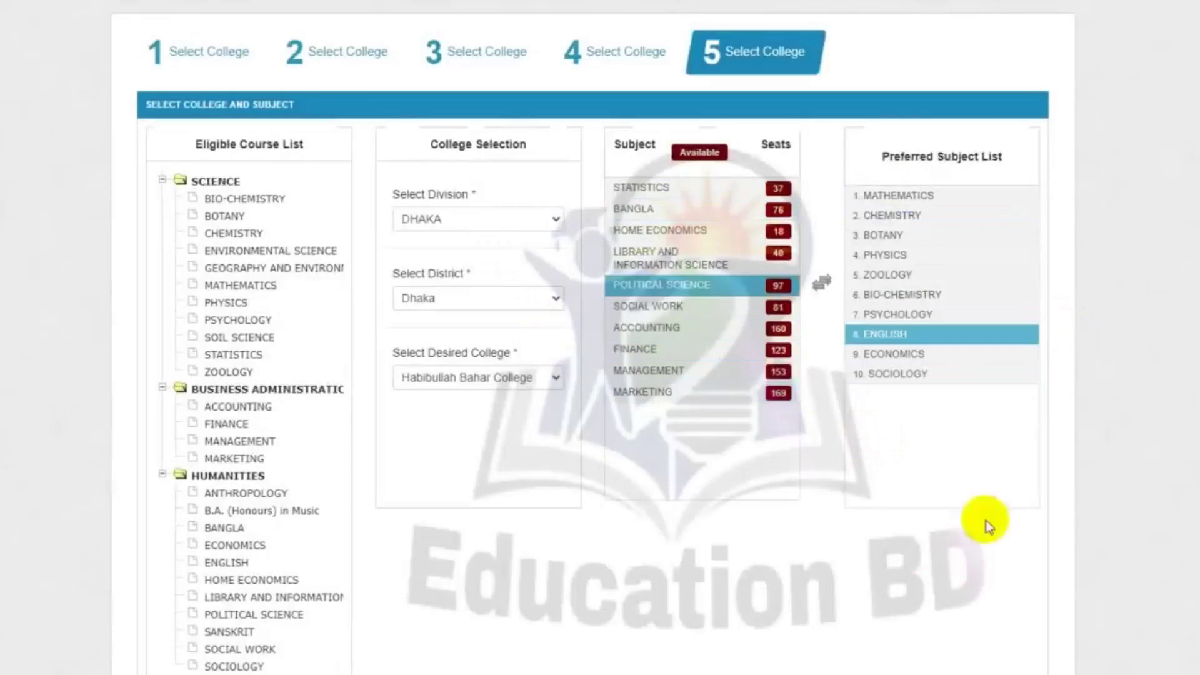